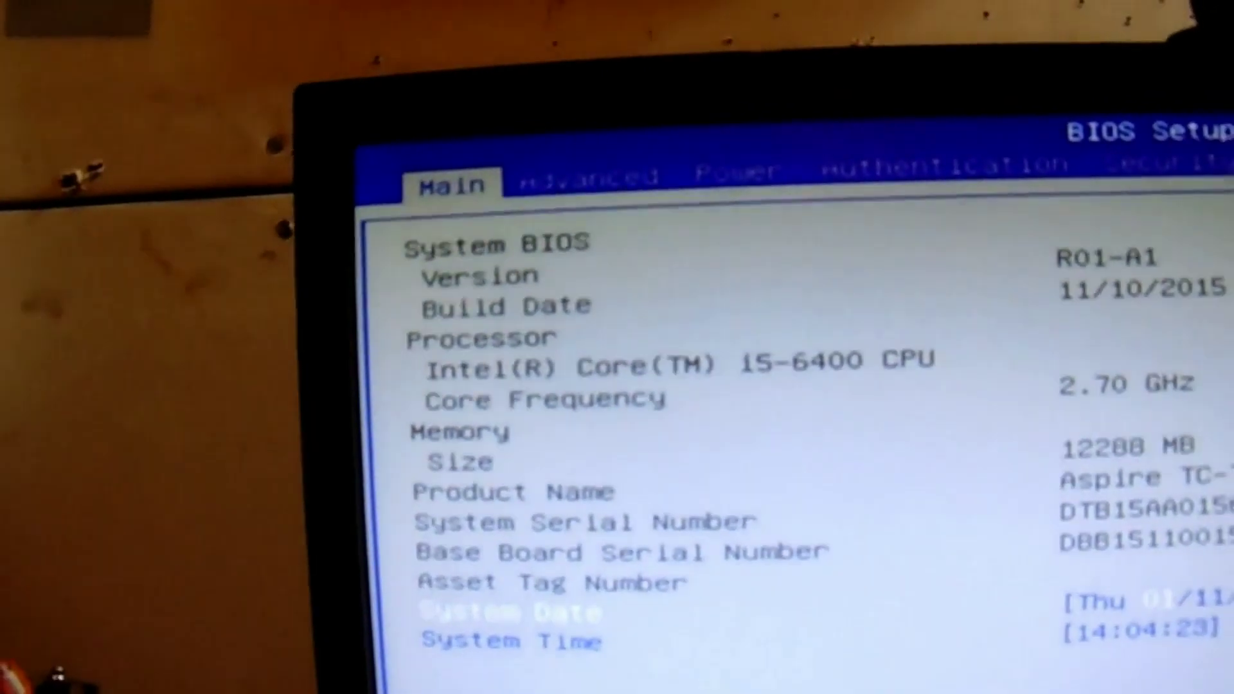
# - On the Advanced tab, open Integrated Peripherals and highlight PS/2 Keyboard/Mouse Emulation
pyautogui.press('Right')
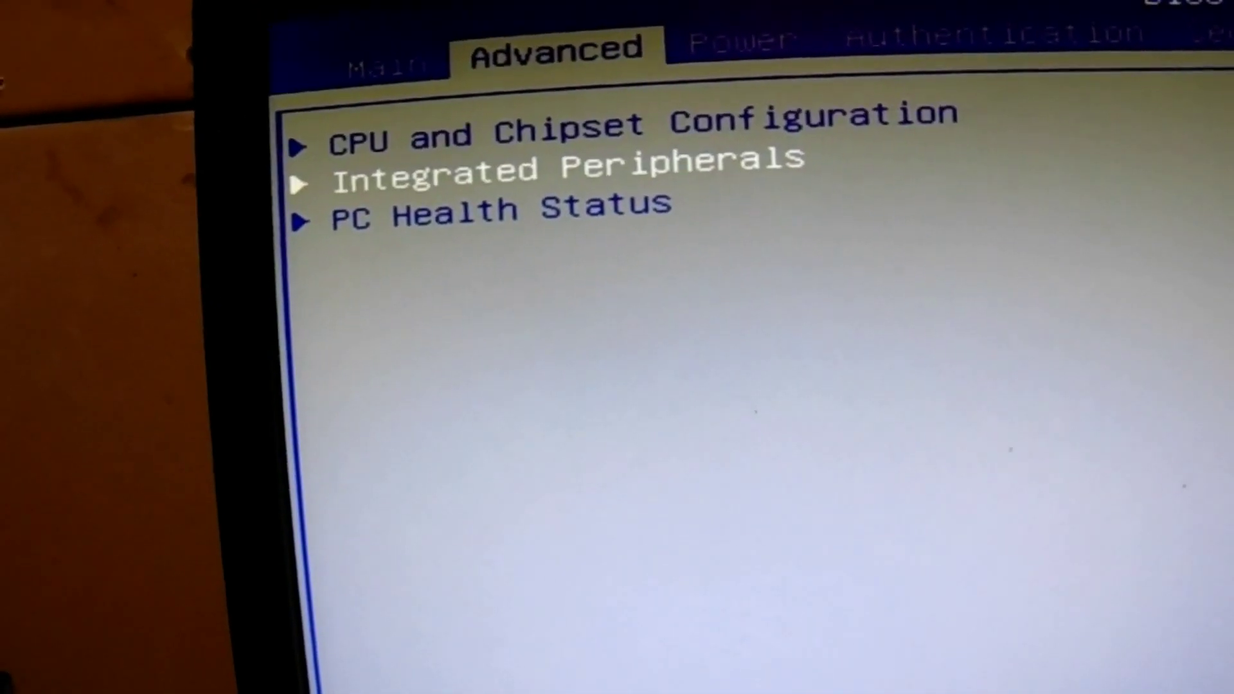
pyautogui.press('Return')
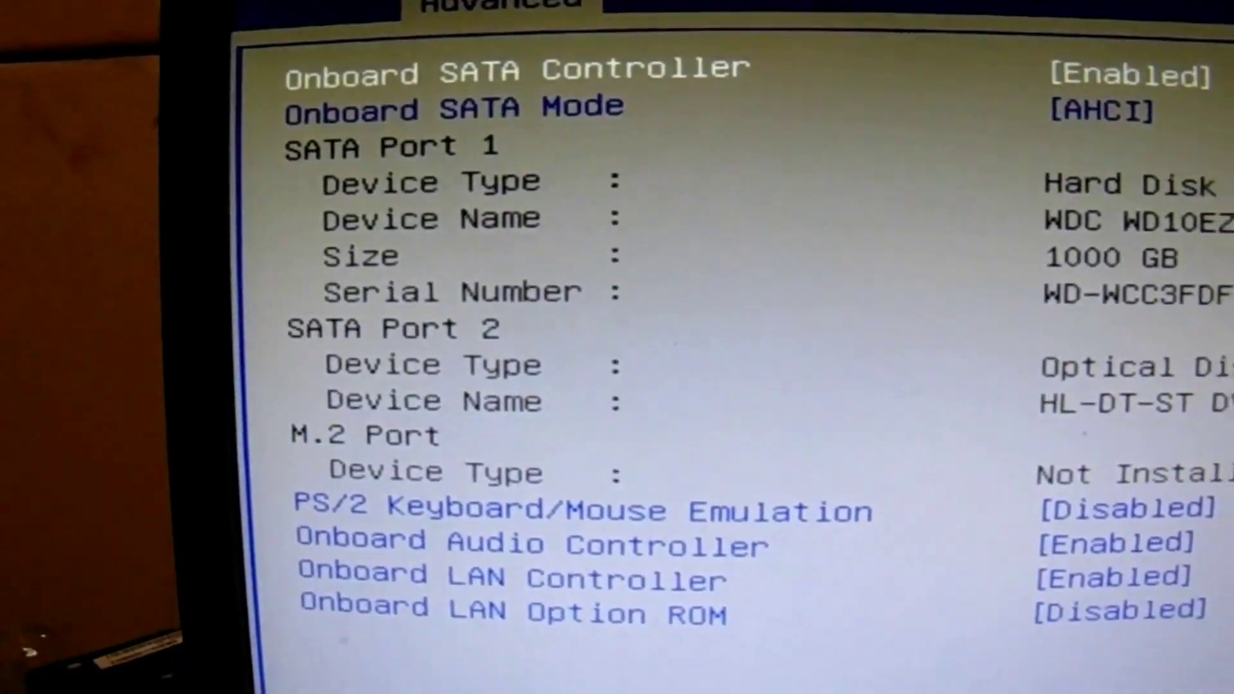
pyautogui.press('Down')
pyautogui.press('Down')
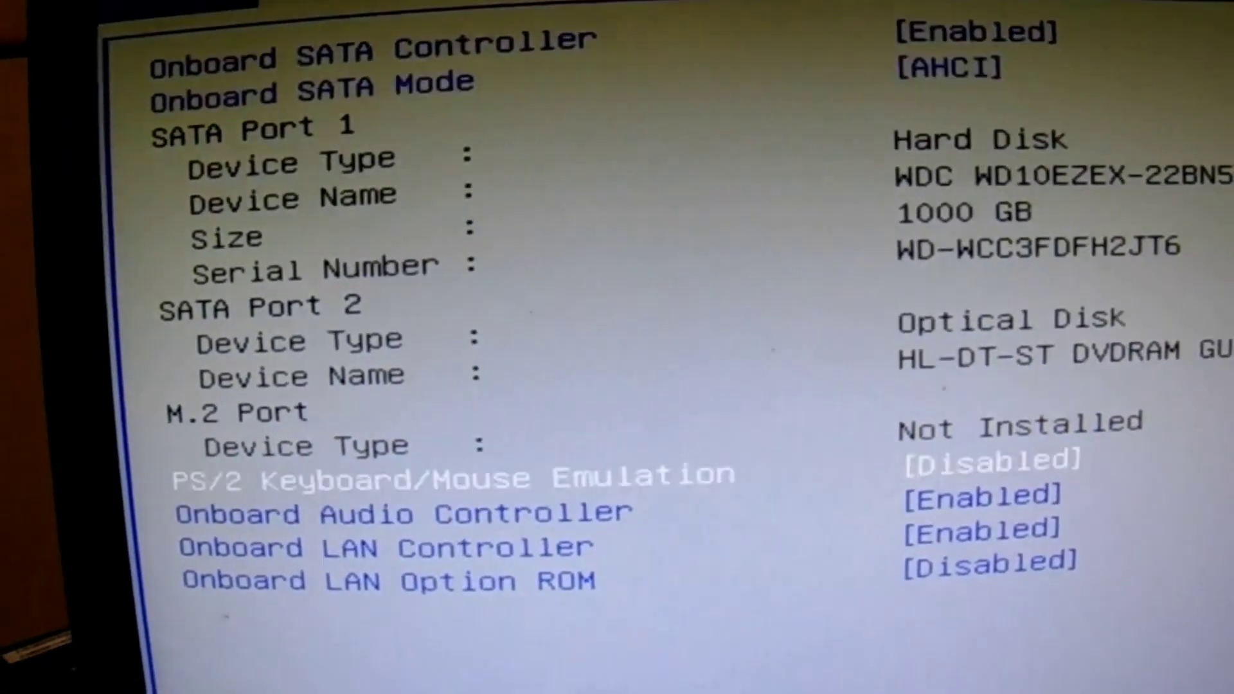
pyautogui.press('Down')
pyautogui.press('Up')
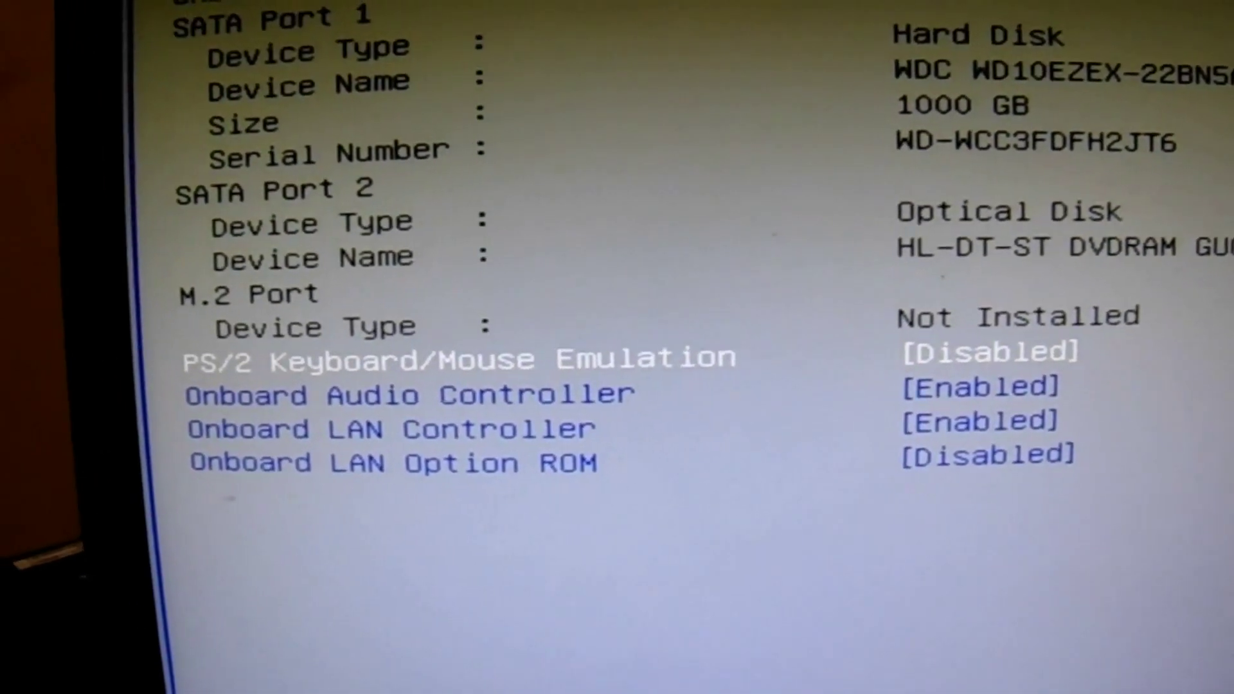
# - Change PS/2 Keyboard/Mouse Emulation from Disabled to Enabled
pyautogui.press('Return')
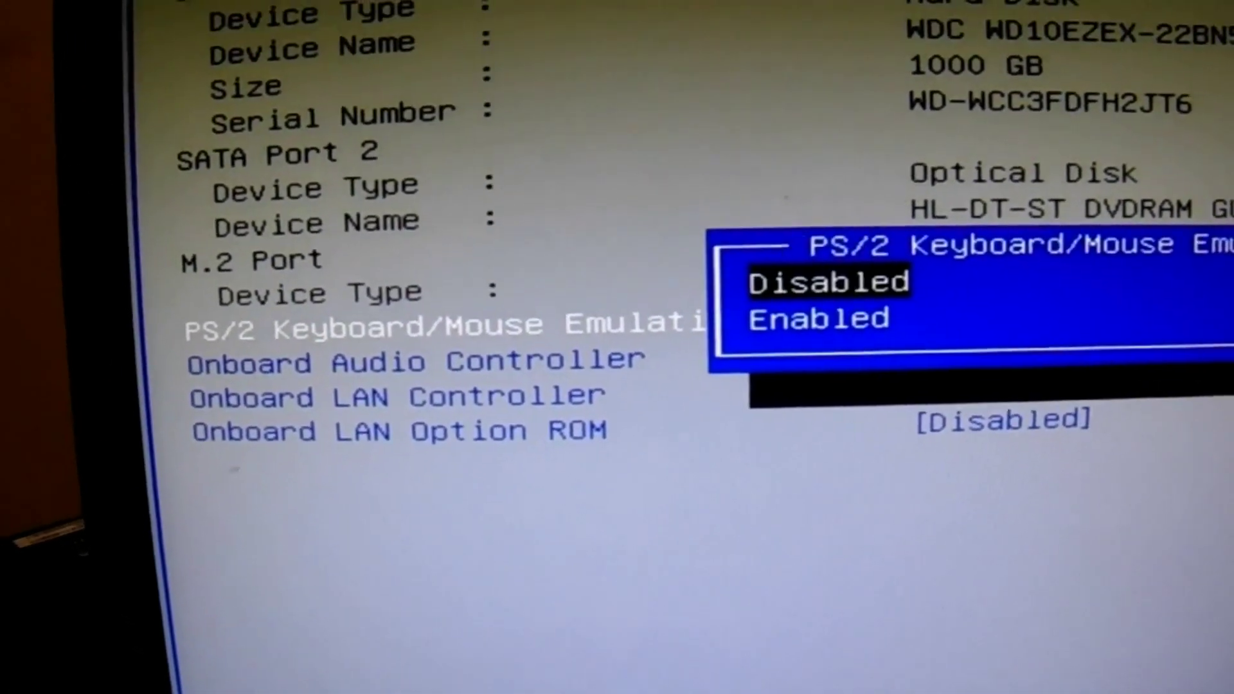
pyautogui.press('Down')
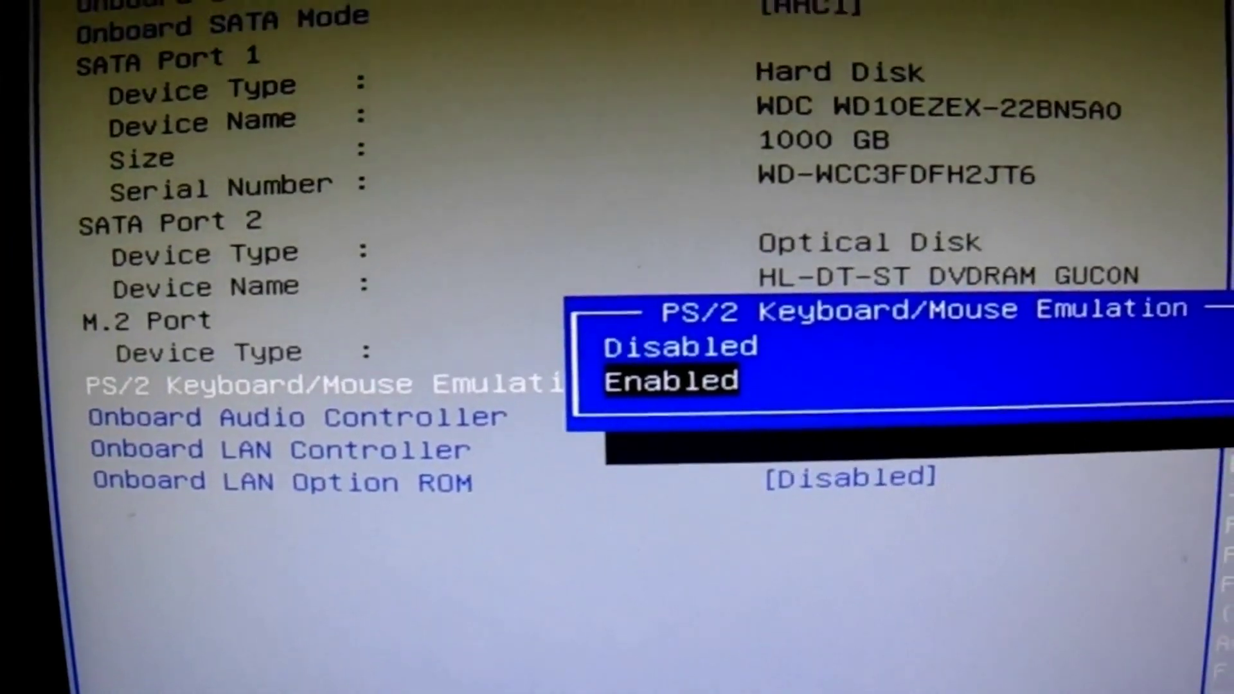
pyautogui.press('Return')
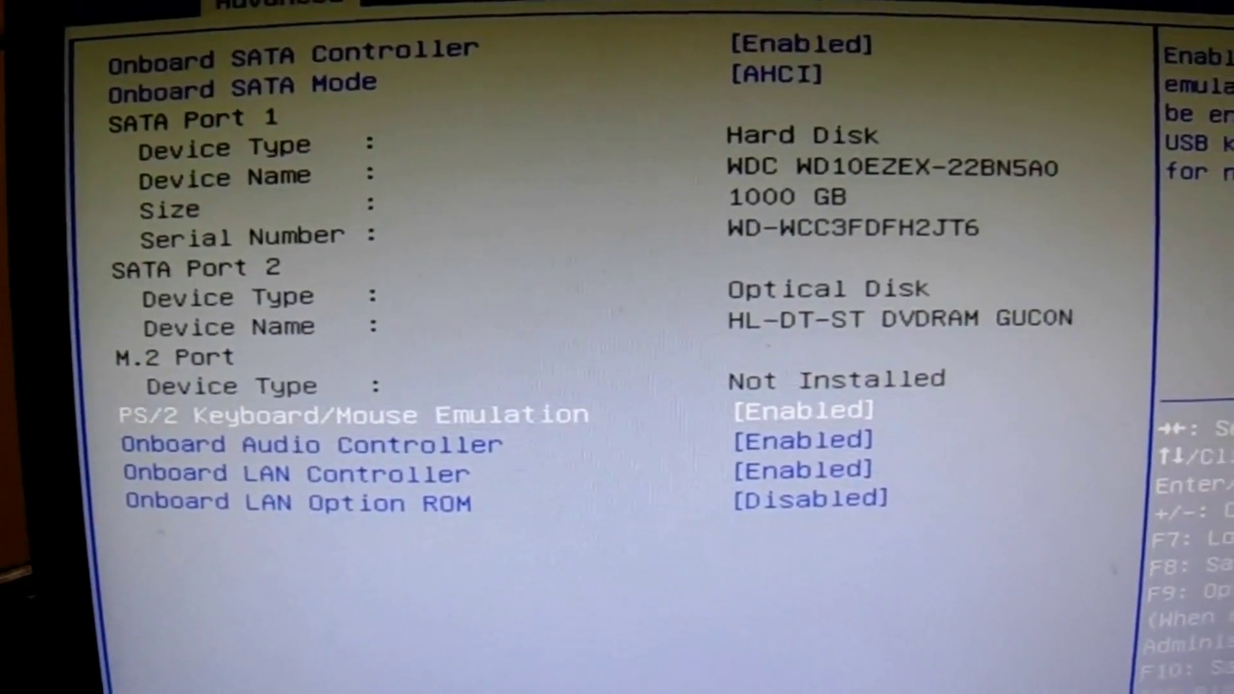
# - Save the BIOS changes with Save & Exit Setup and reboot into Windows 7
pyautogui.press('Escape')
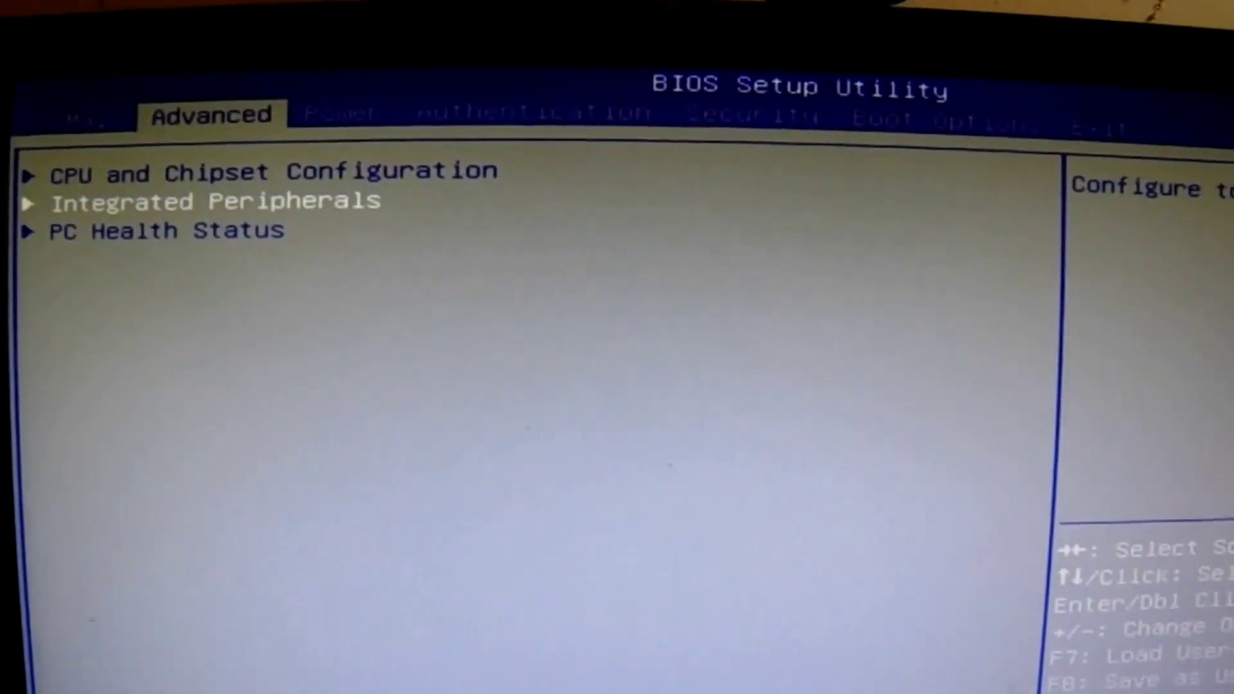
pyautogui.press('Right')
pyautogui.press('Right')
pyautogui.press('Right')
pyautogui.press('Right')
pyautogui.press('Right')
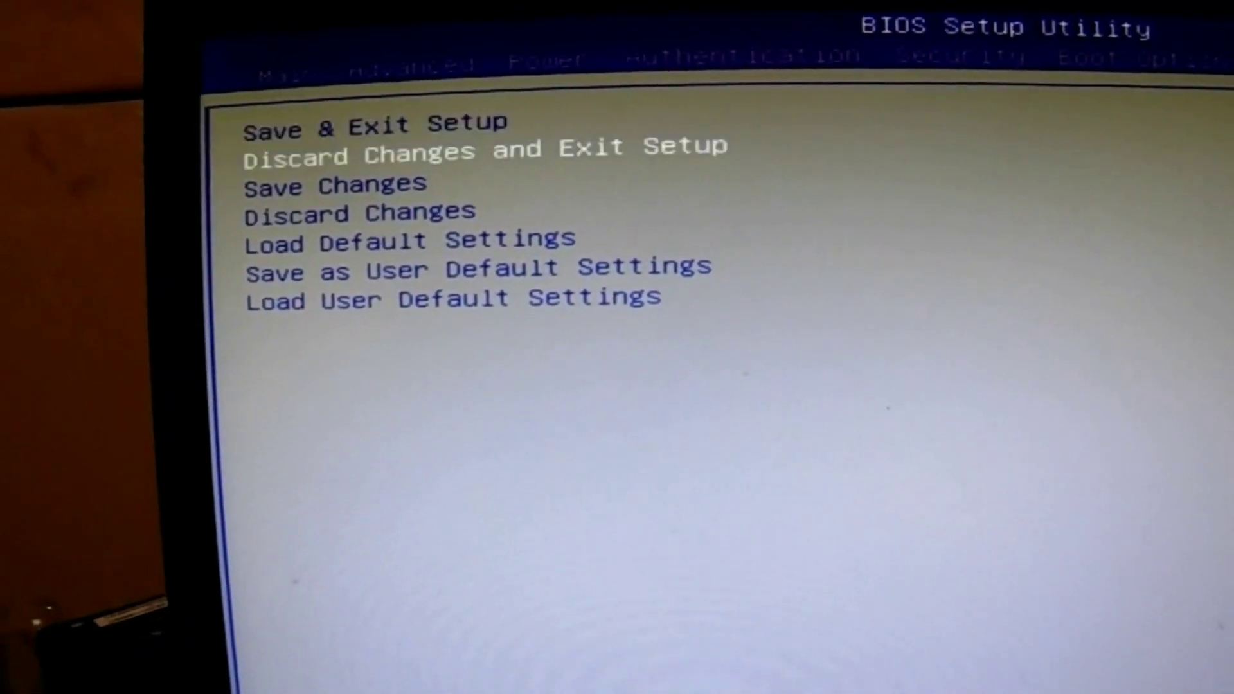
pyautogui.press('Return')
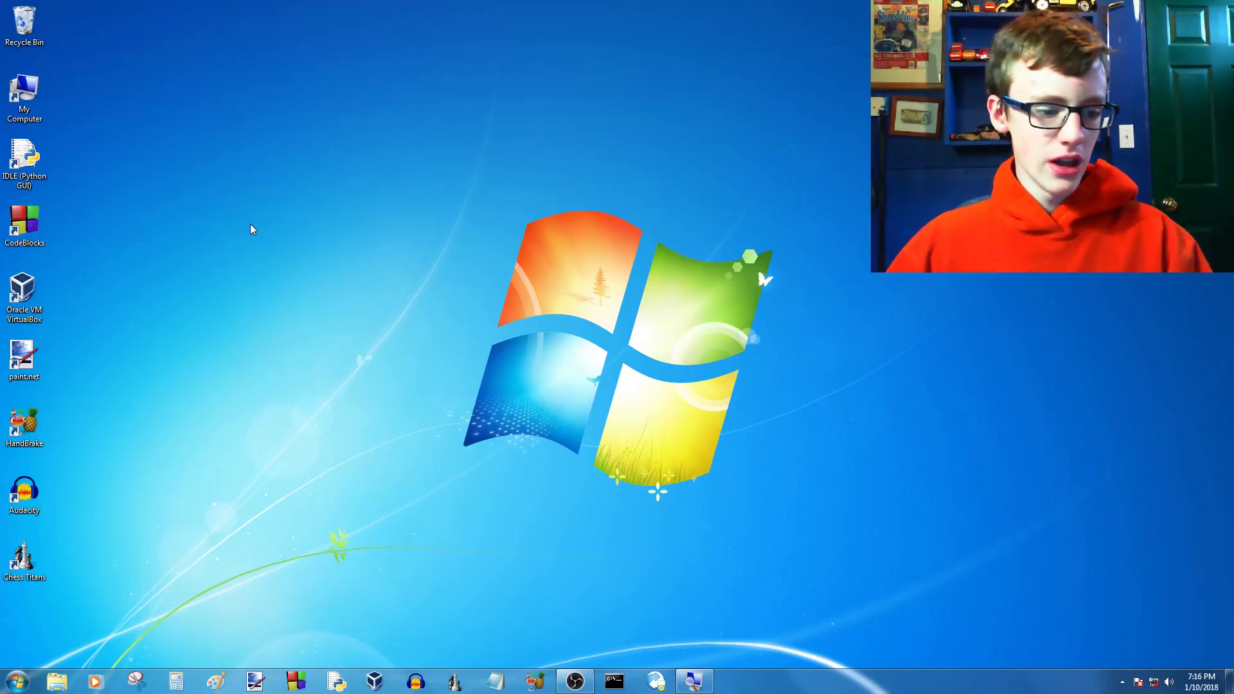
# - Open Control Panel from the Start menu with View by set to Small icons
pyautogui.click(17, 682)
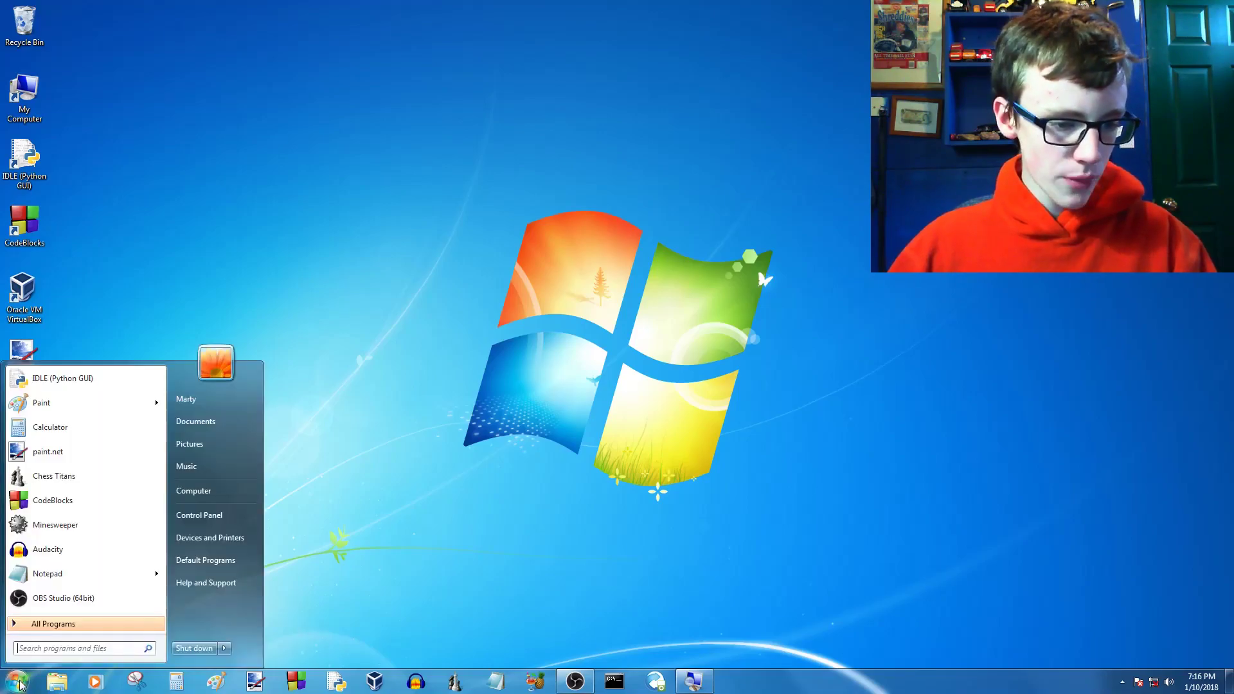
pyautogui.click(196, 516)
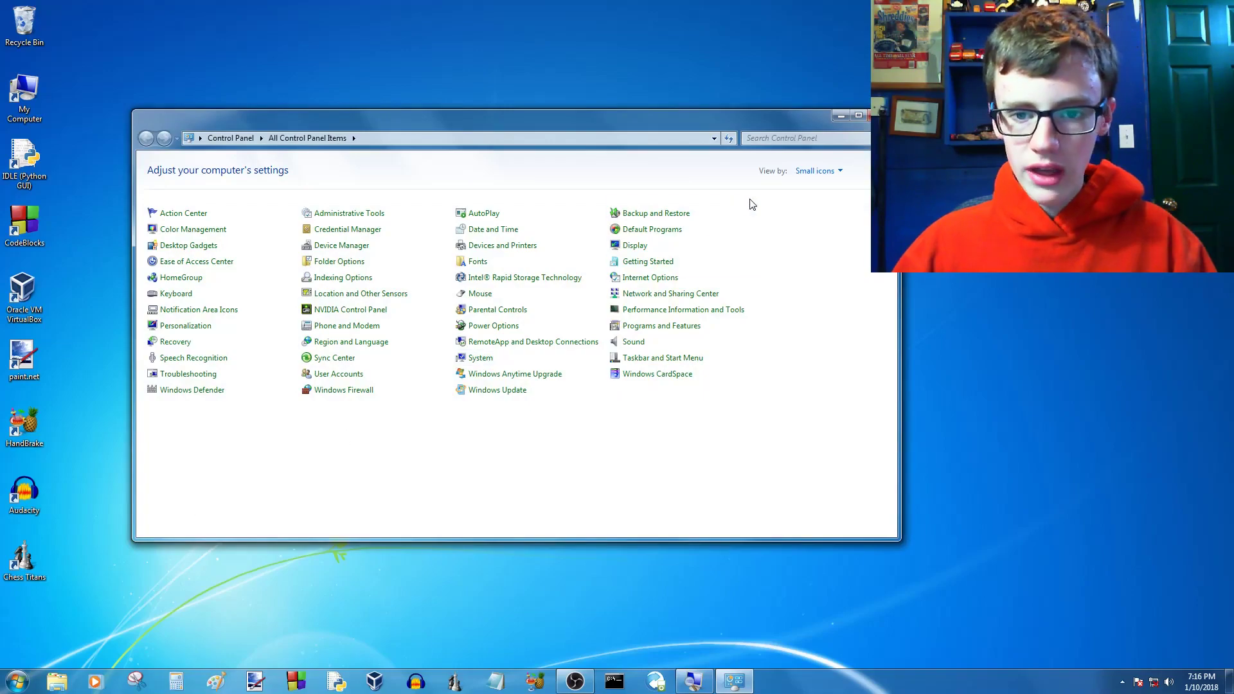
pyautogui.click(817, 171)
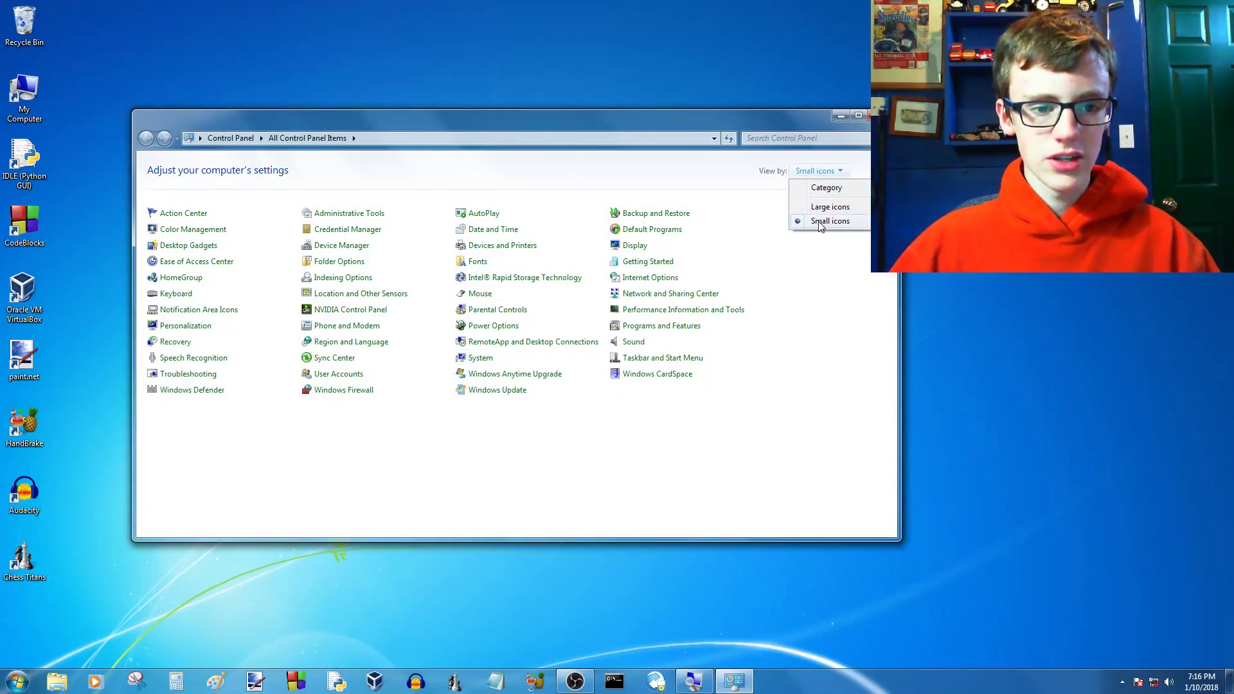
pyautogui.click(589, 450)
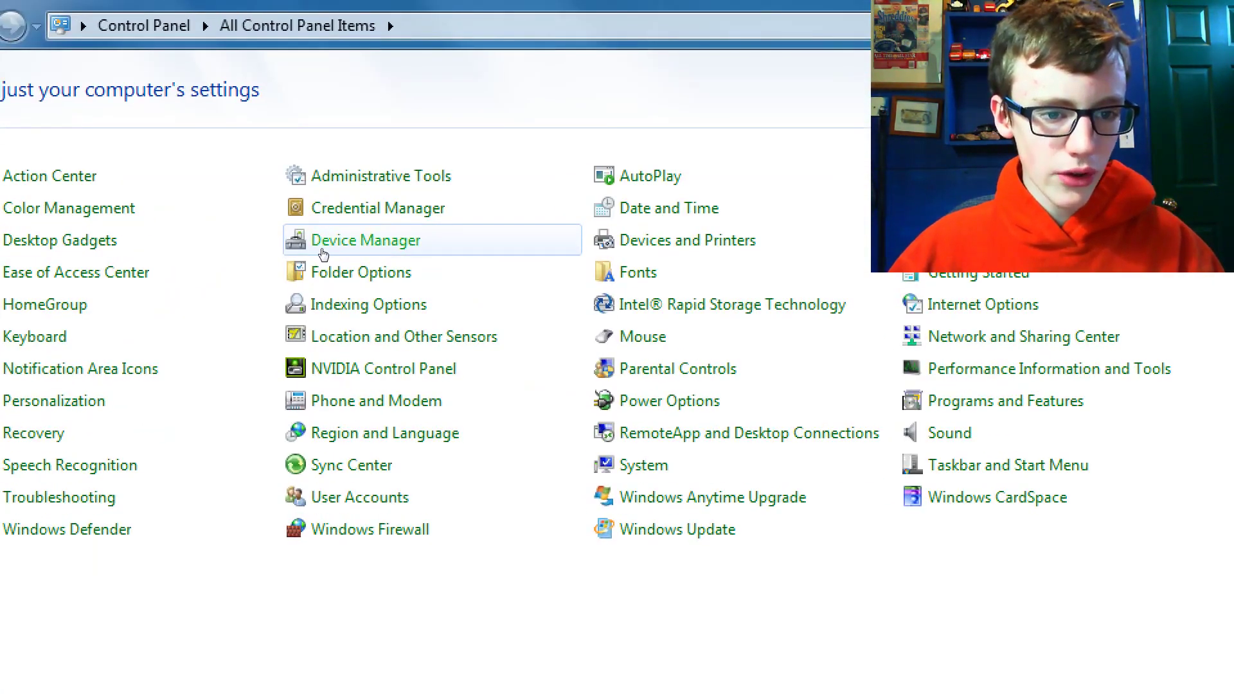
# - Open Device Manager and move its window to the centre of the screen
pyautogui.click(323, 254)
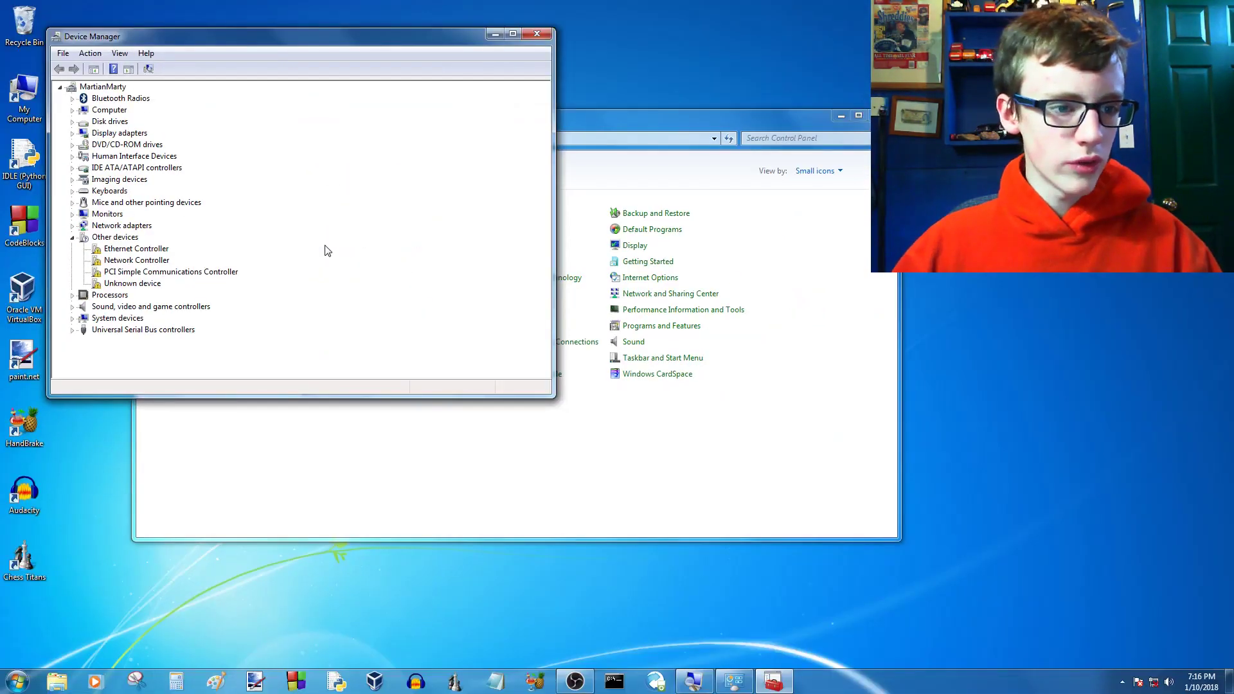
pyautogui.moveTo(208, 36); pyautogui.dragTo(433, 95)
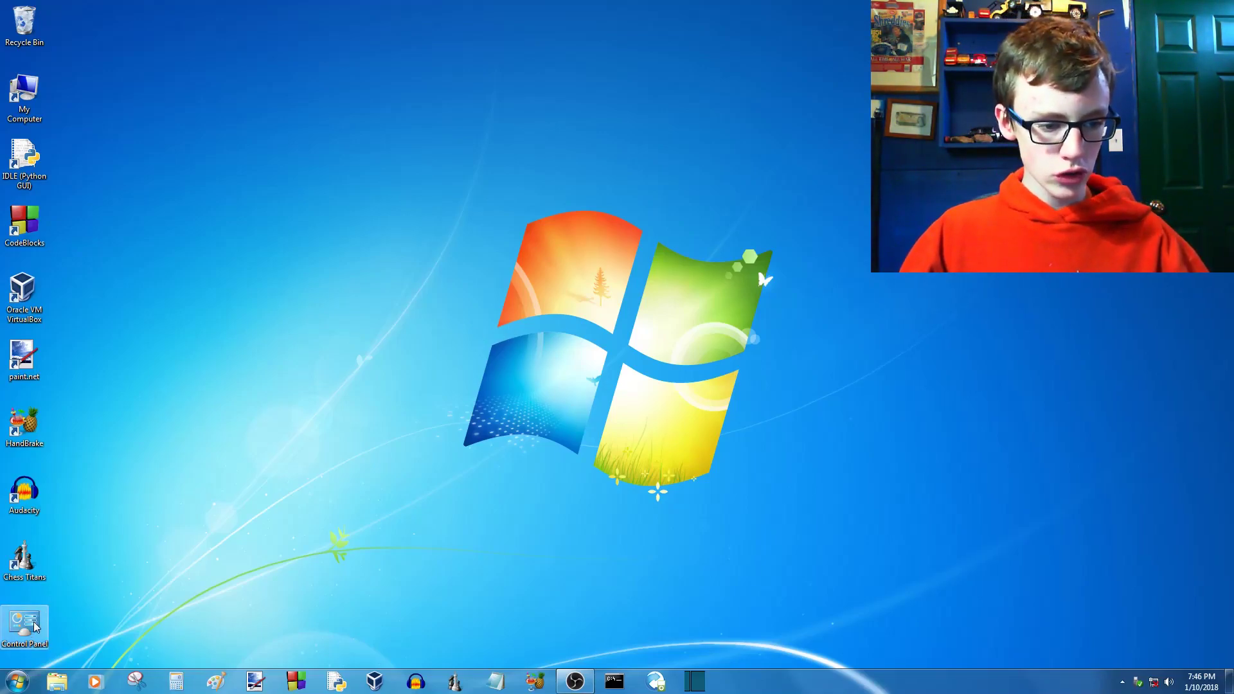
# - Reopen Control Panel from the Start menu
pyautogui.click(18, 681)
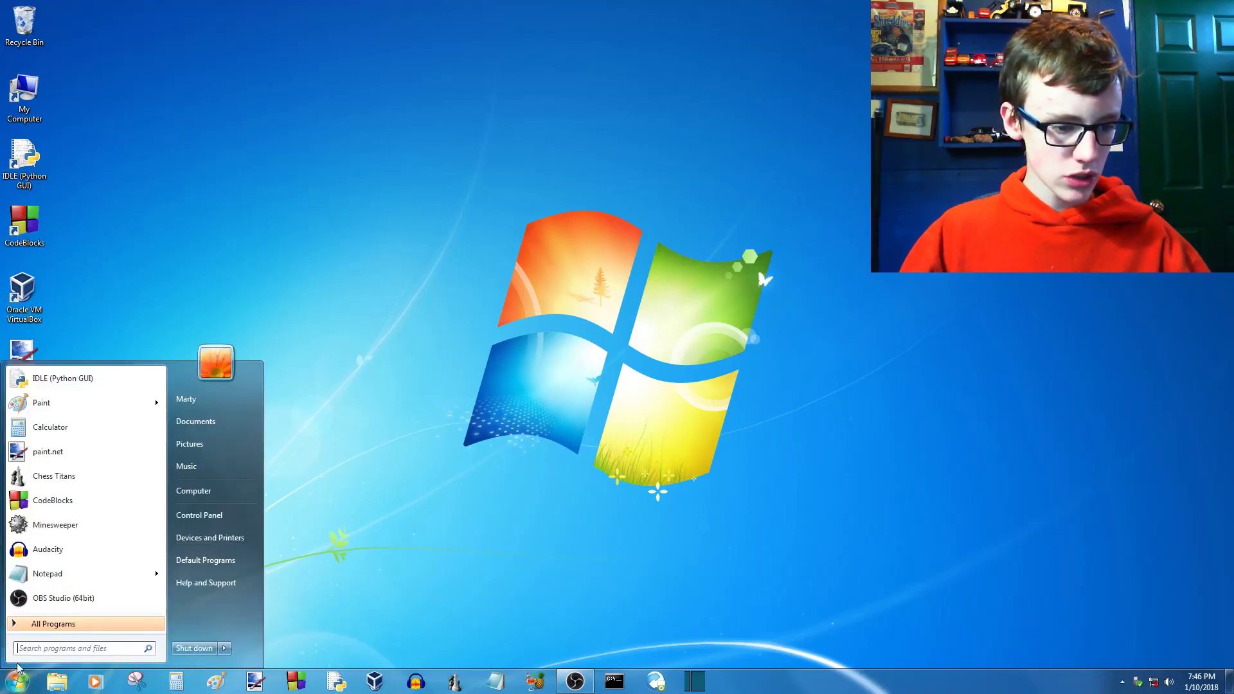
pyautogui.click(198, 515)
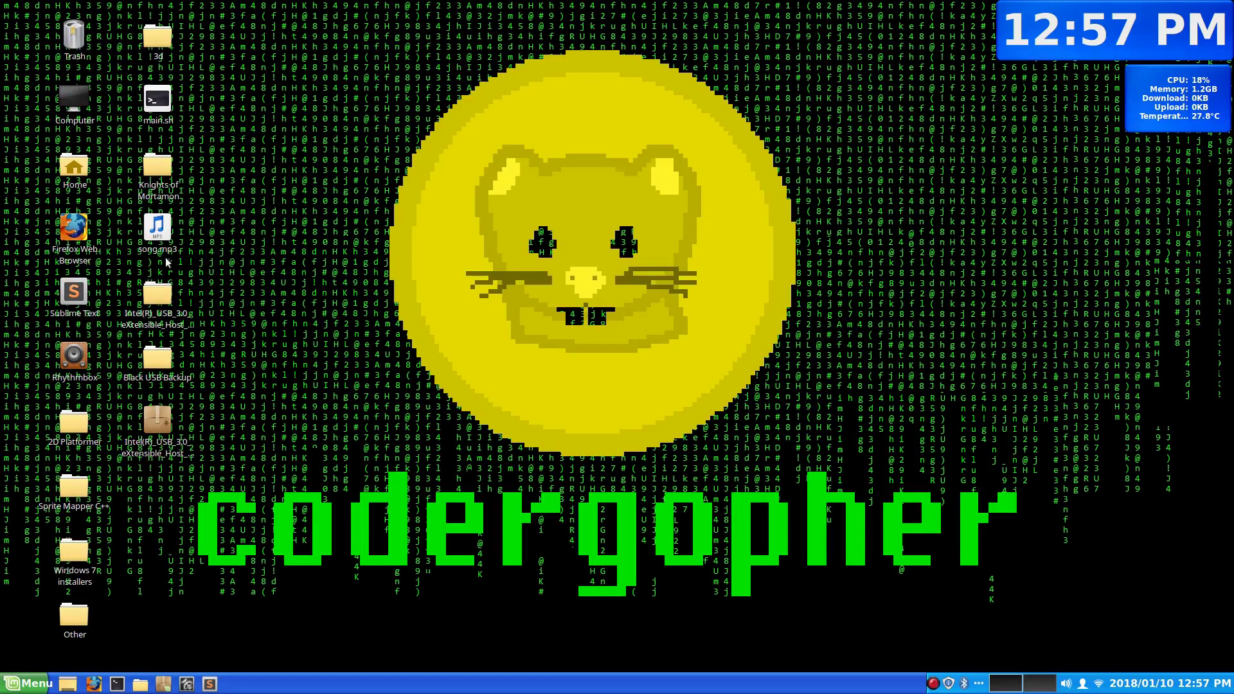
# - Launch Firefox from the Linux Mint desktop icon to reach google.ca
pyautogui.doubleClick(73, 234)
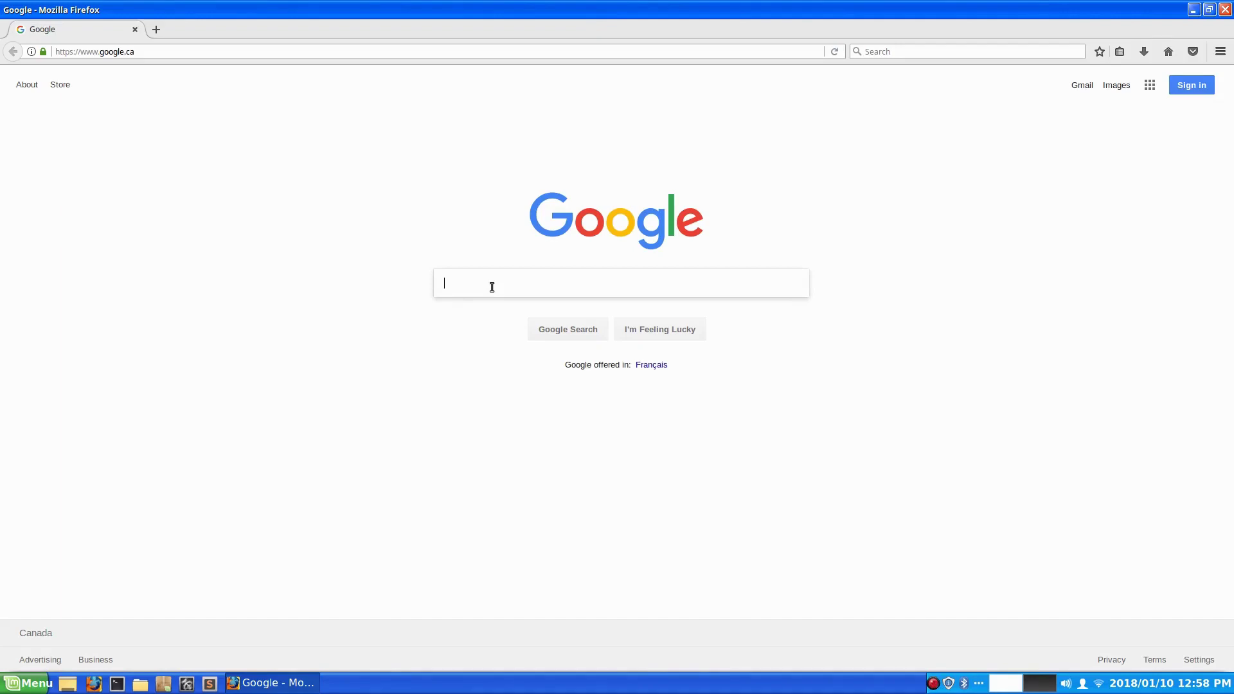
# - Search Google for 'acer downloads' and open Acer's Drivers and Manuals page
pyautogui.write('er ')
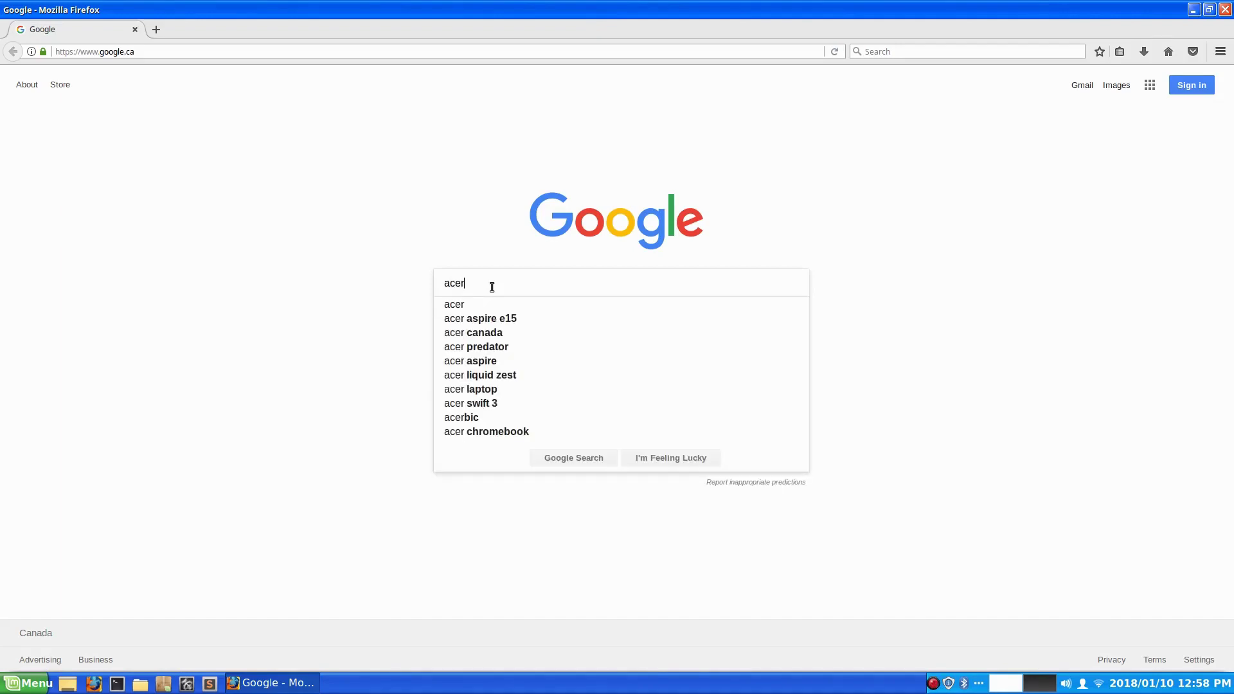
pyautogui.write('do')
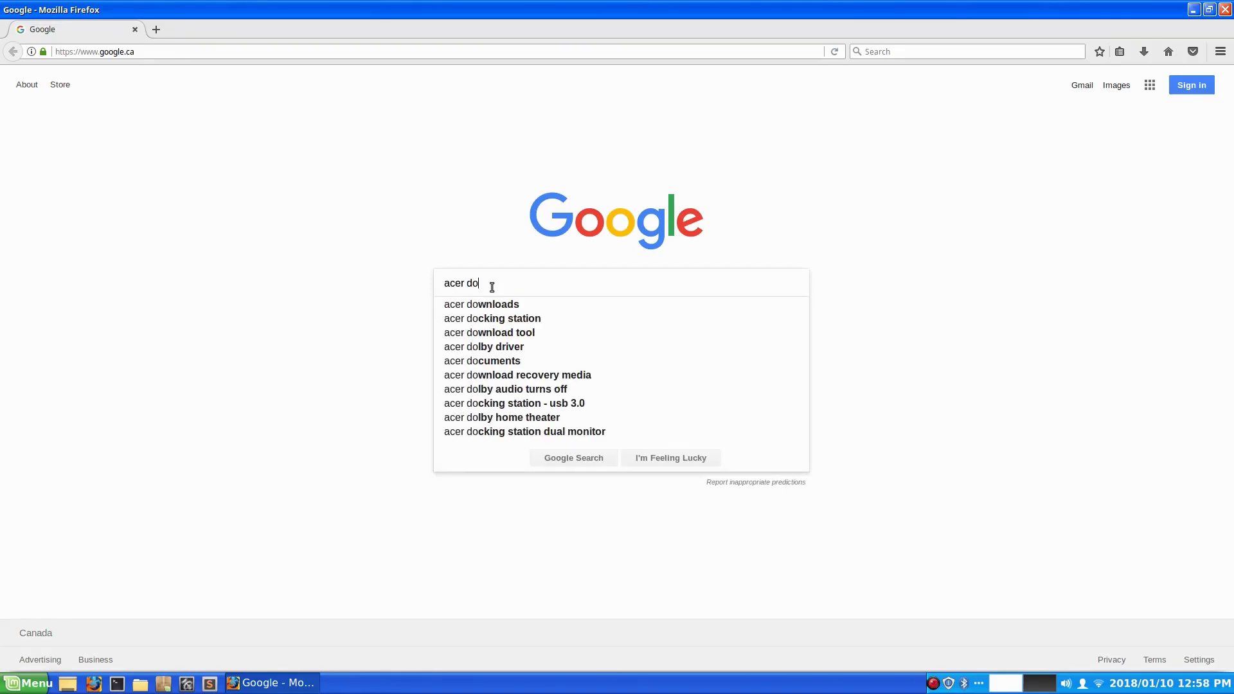
pyautogui.click(523, 307)
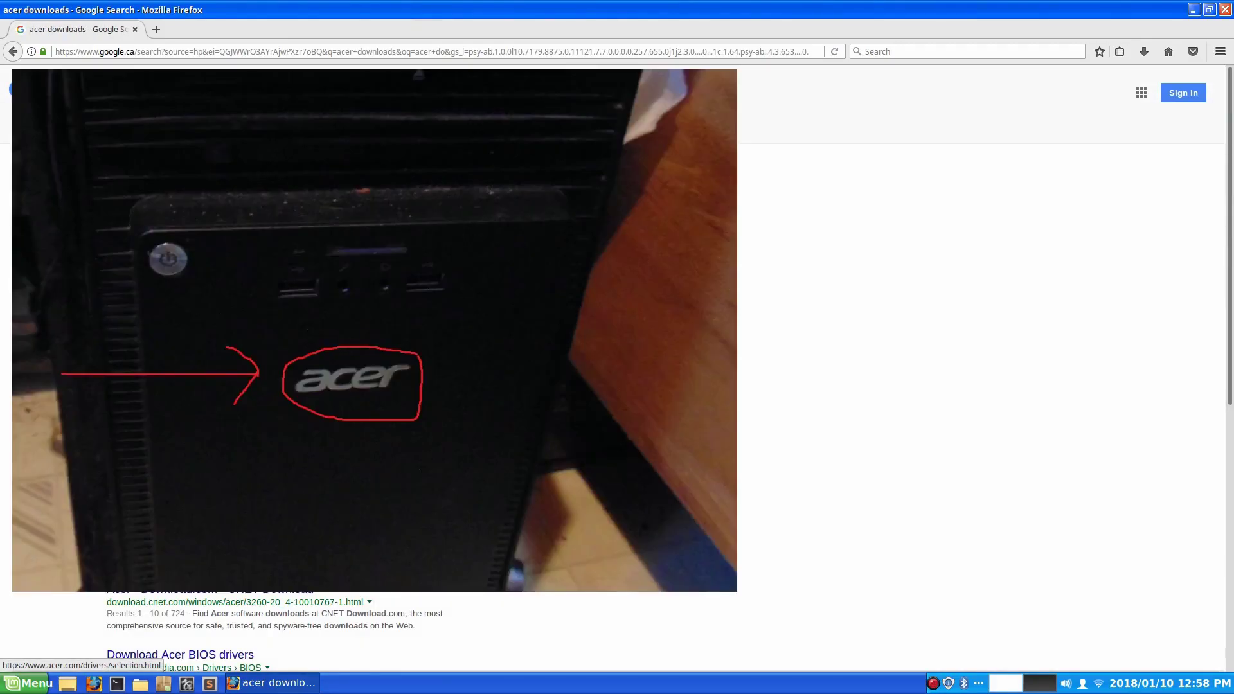
pyautogui.click(161, 193)
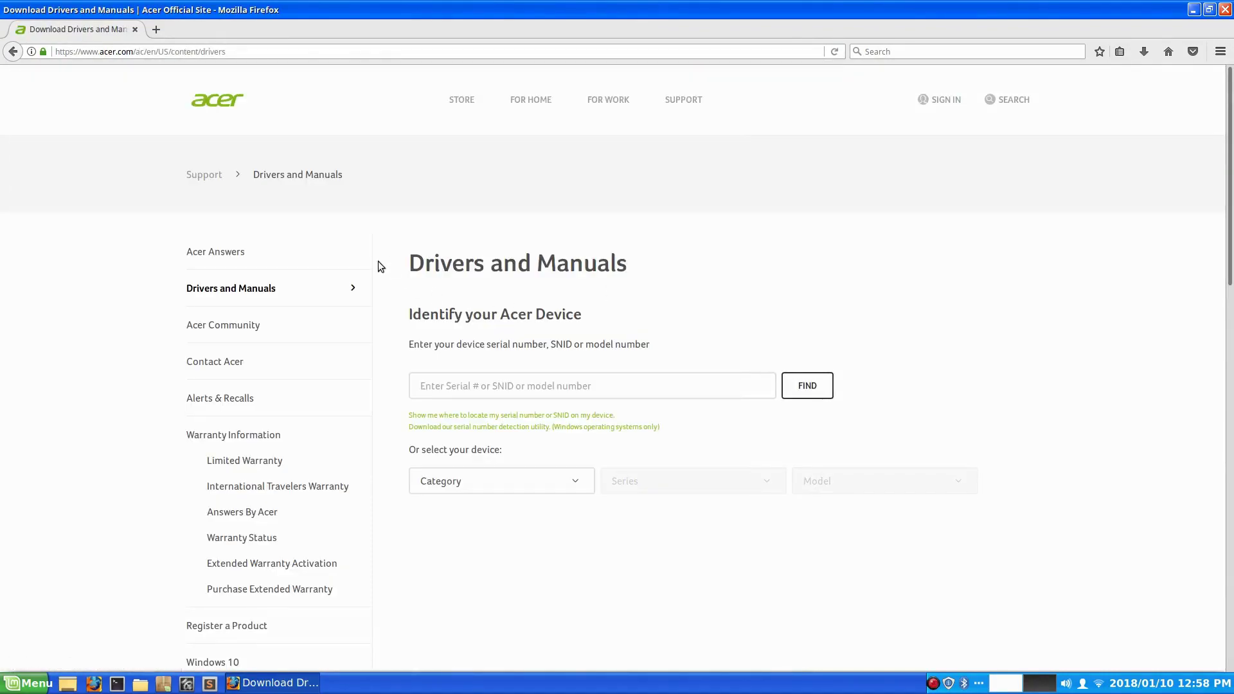
# - Watch the serial number (SNID) help video full screen, then return to the support page
pyautogui.scroll(-1, 472, 361)
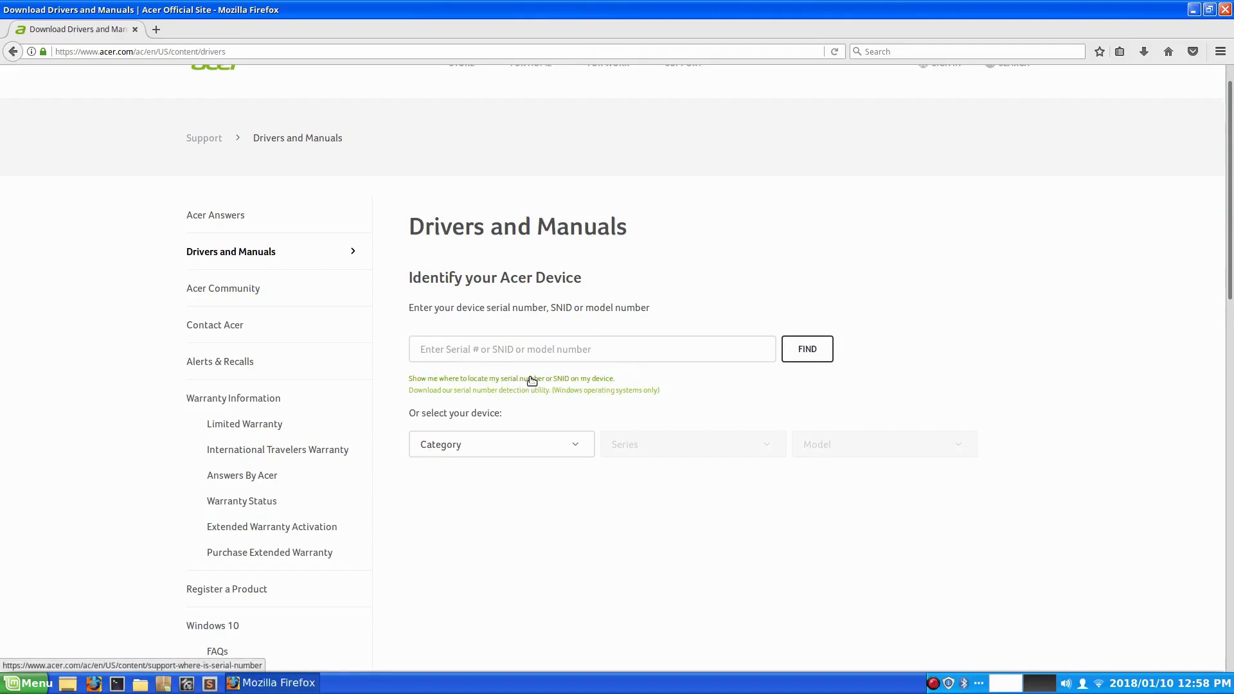
pyautogui.click(530, 377)
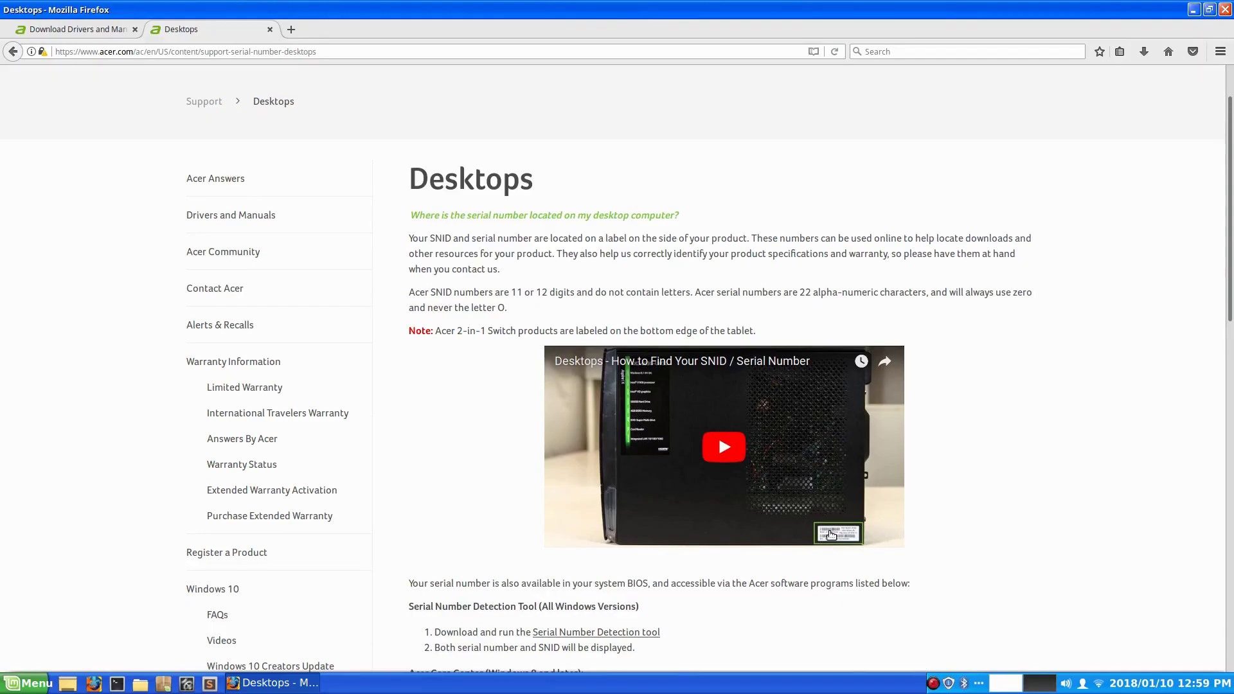
pyautogui.doubleClick(870, 532)
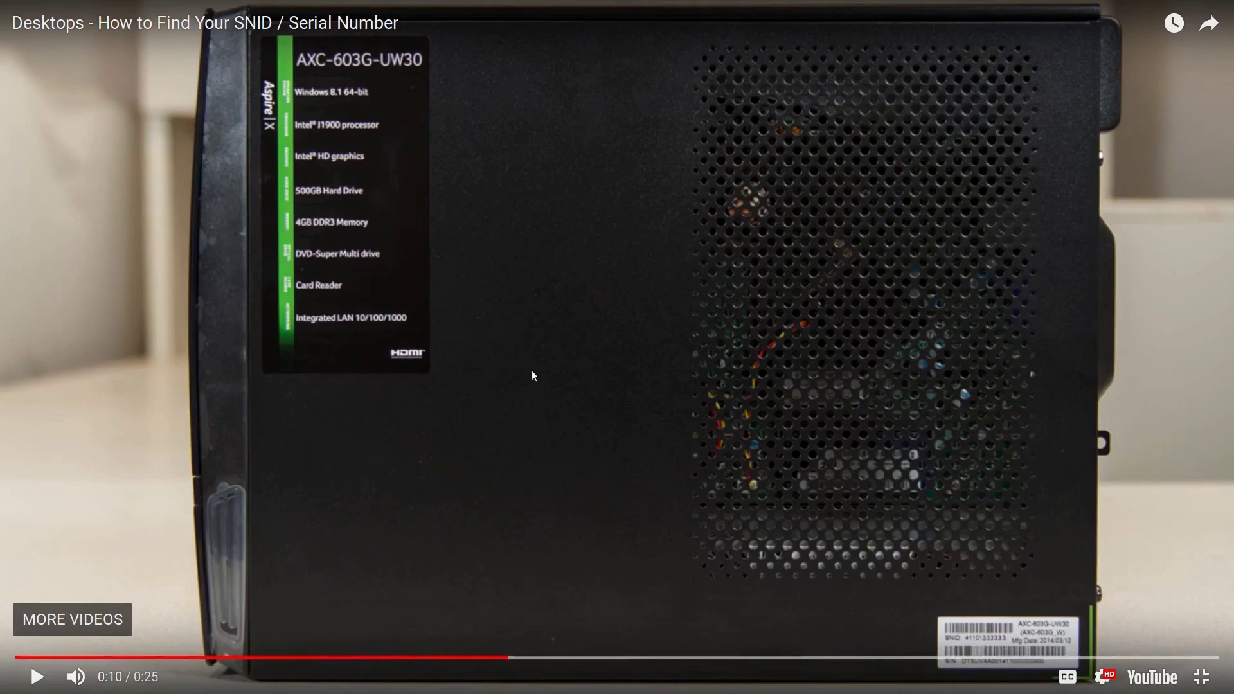
pyautogui.press('Escape')
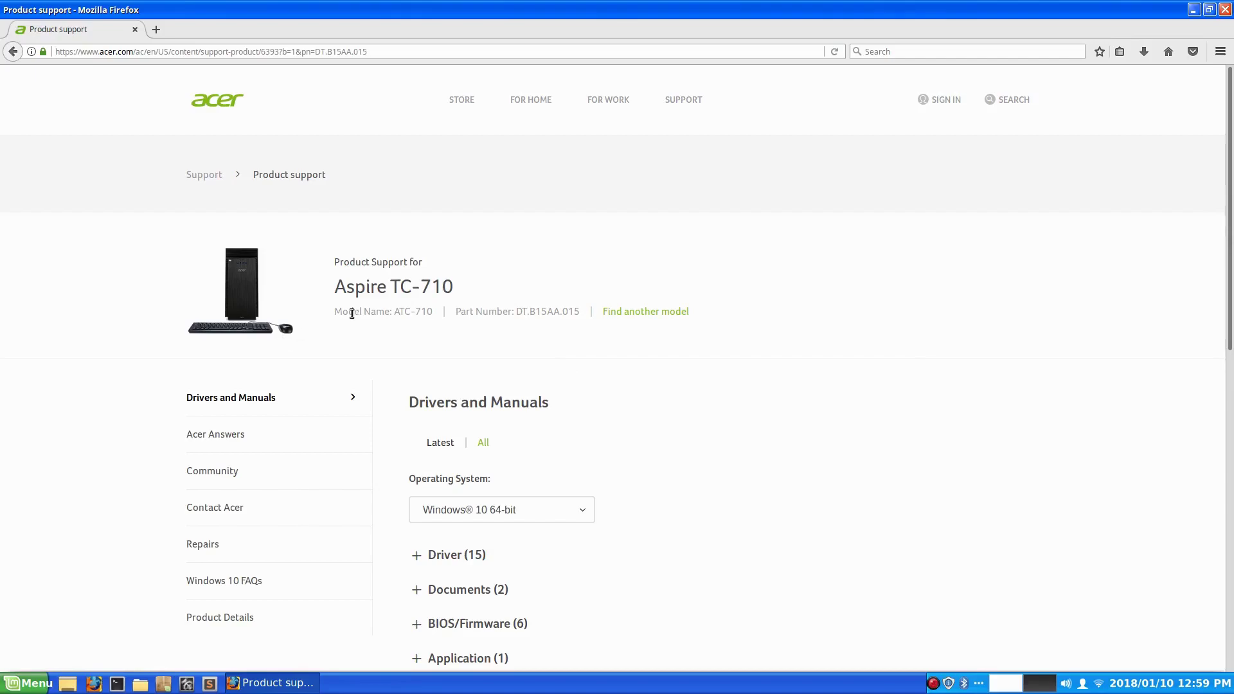
# - Expand the Aspire TC-710 Driver (15) list, scroll through it, then go back to Google
pyautogui.scroll(-1, 360, 234)
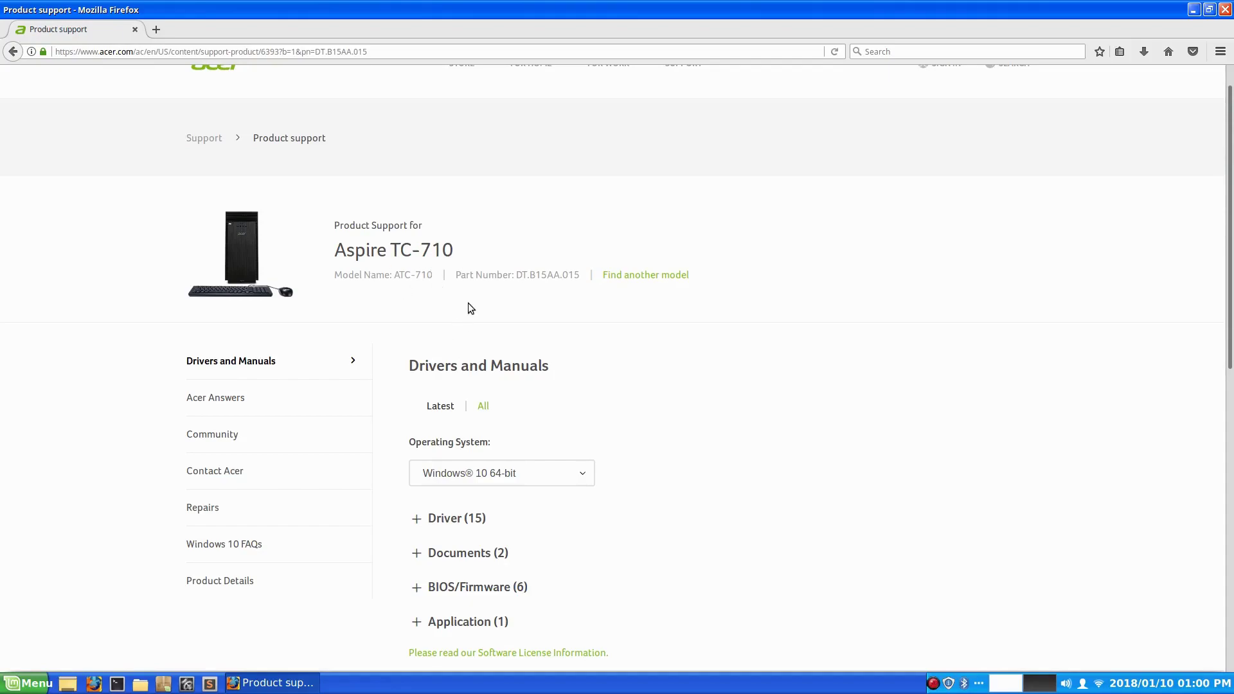
pyautogui.scroll(-3, 468, 306)
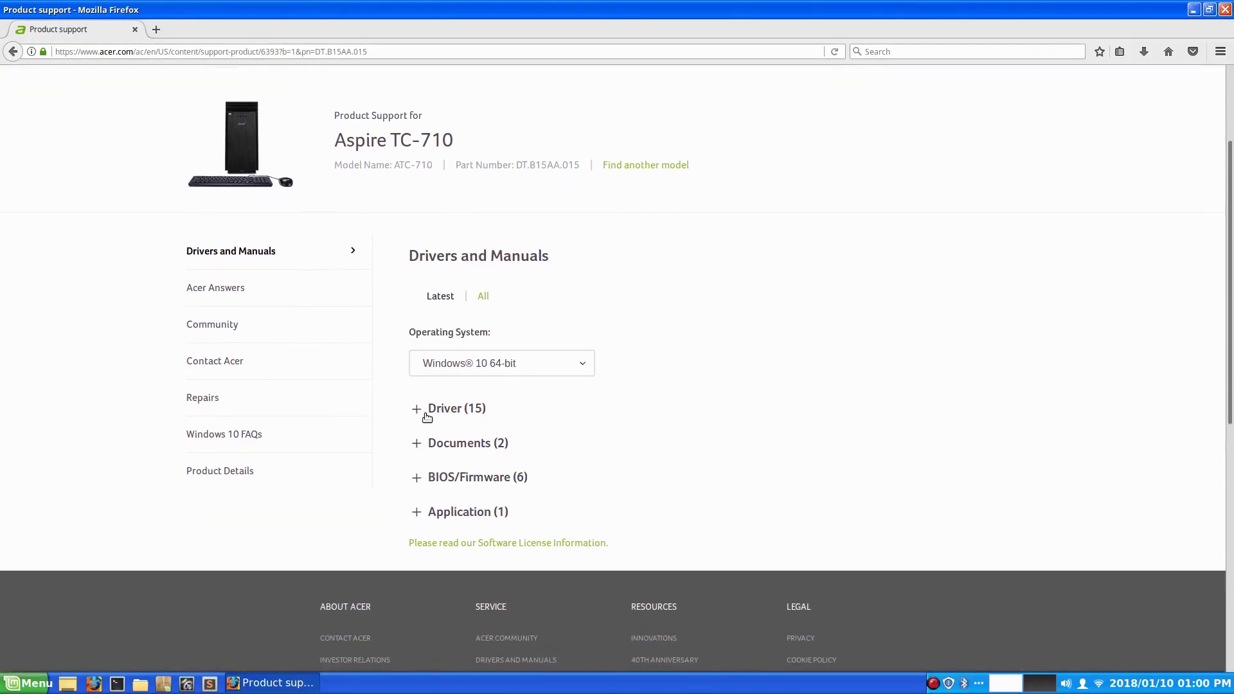
pyautogui.click(422, 415)
pyautogui.scroll(-2, 644, 409)
pyautogui.scroll(-4, 644, 409)
pyautogui.scroll(-8, 487, 382)
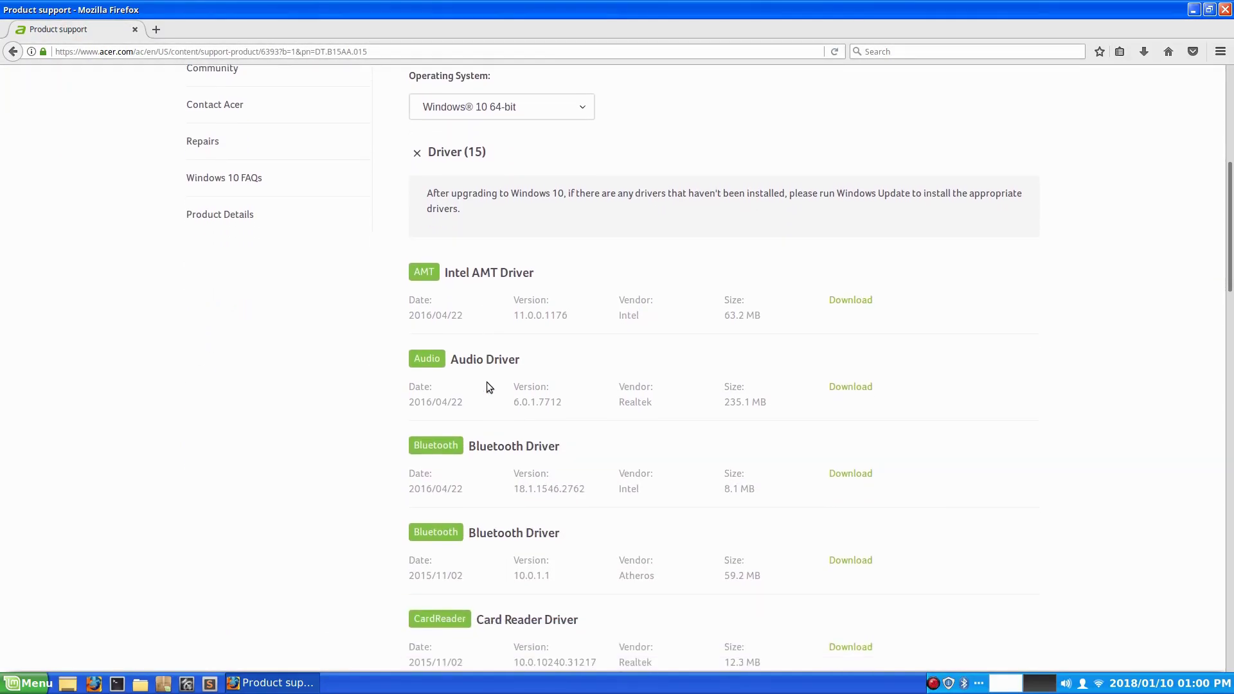
pyautogui.scroll(-12, 490, 379)
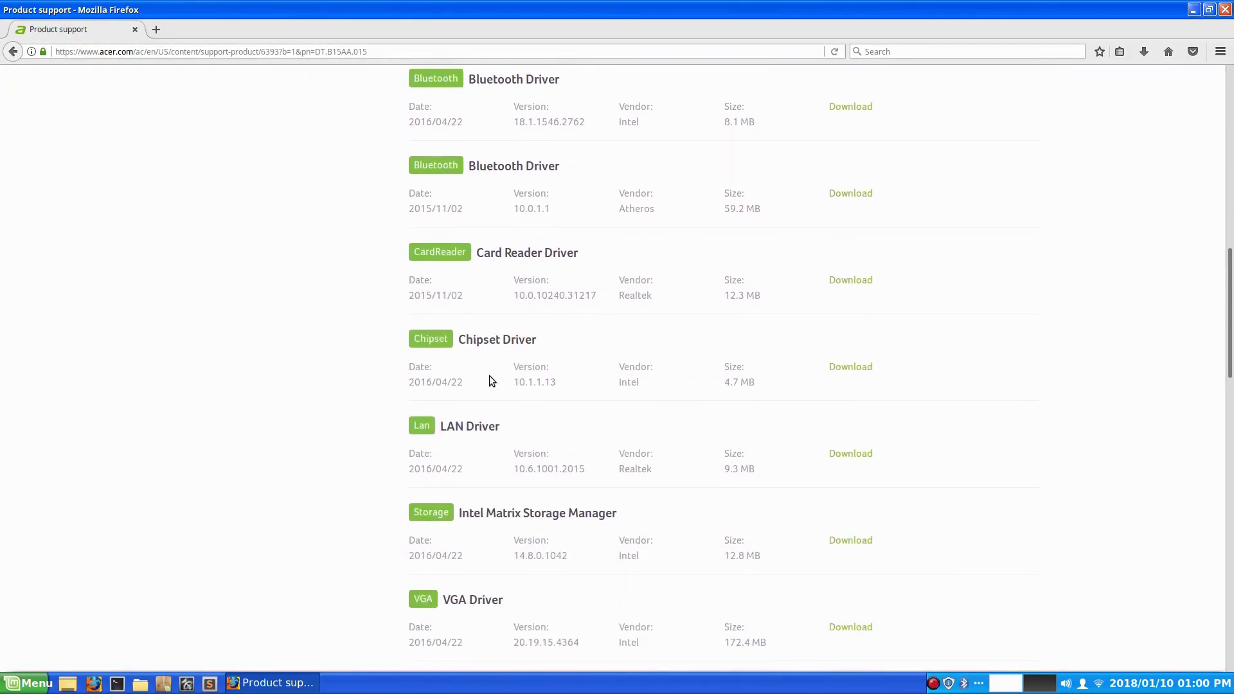
pyautogui.scroll(-12, 489, 375)
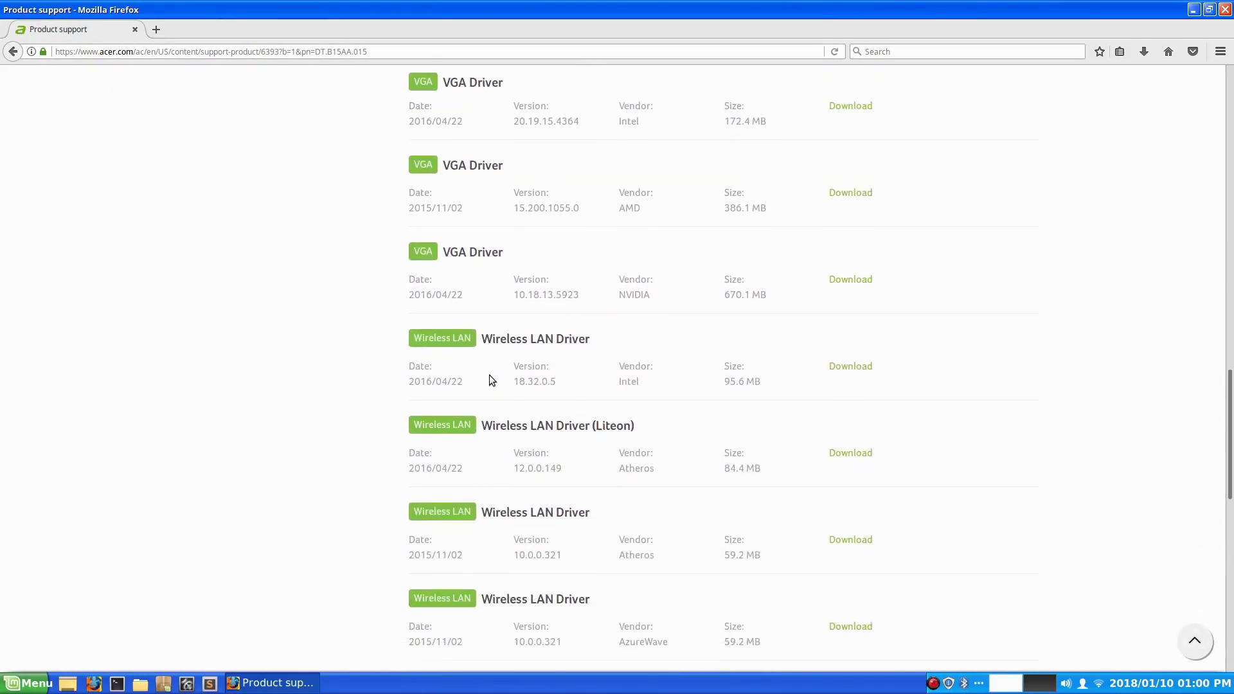
pyautogui.scroll(13, 489, 375)
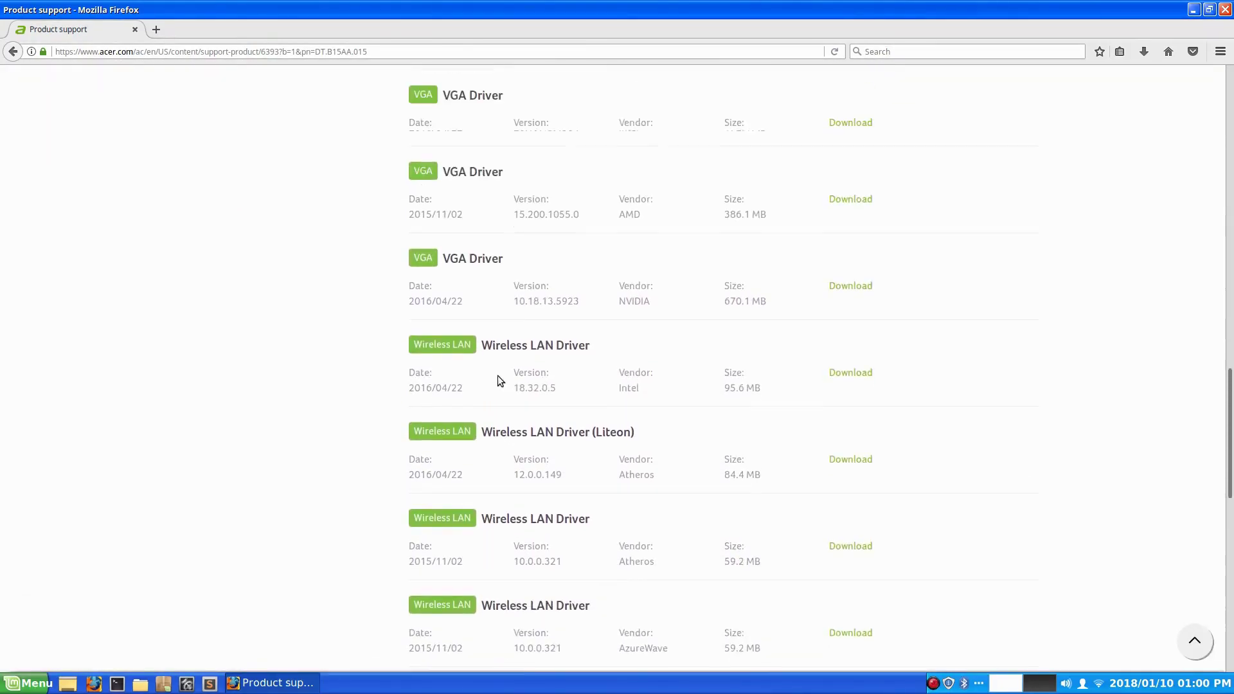
pyautogui.scroll(6, 500, 379)
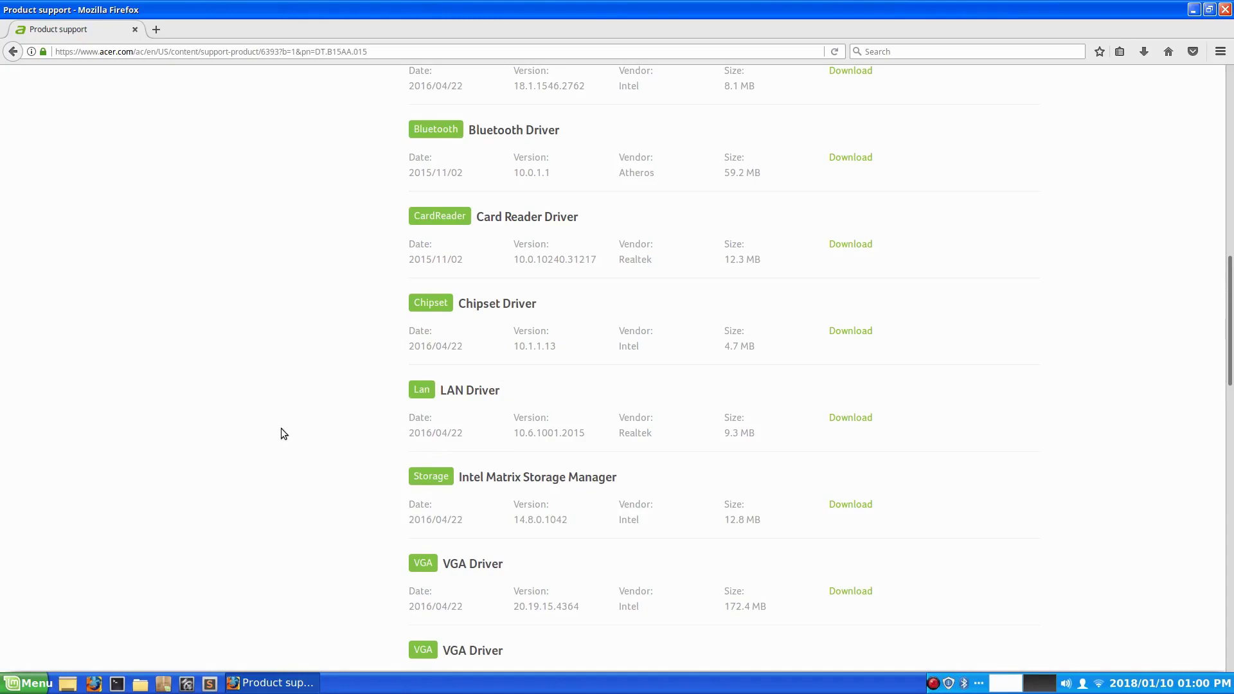
pyautogui.hotkey('alt', 'Left')
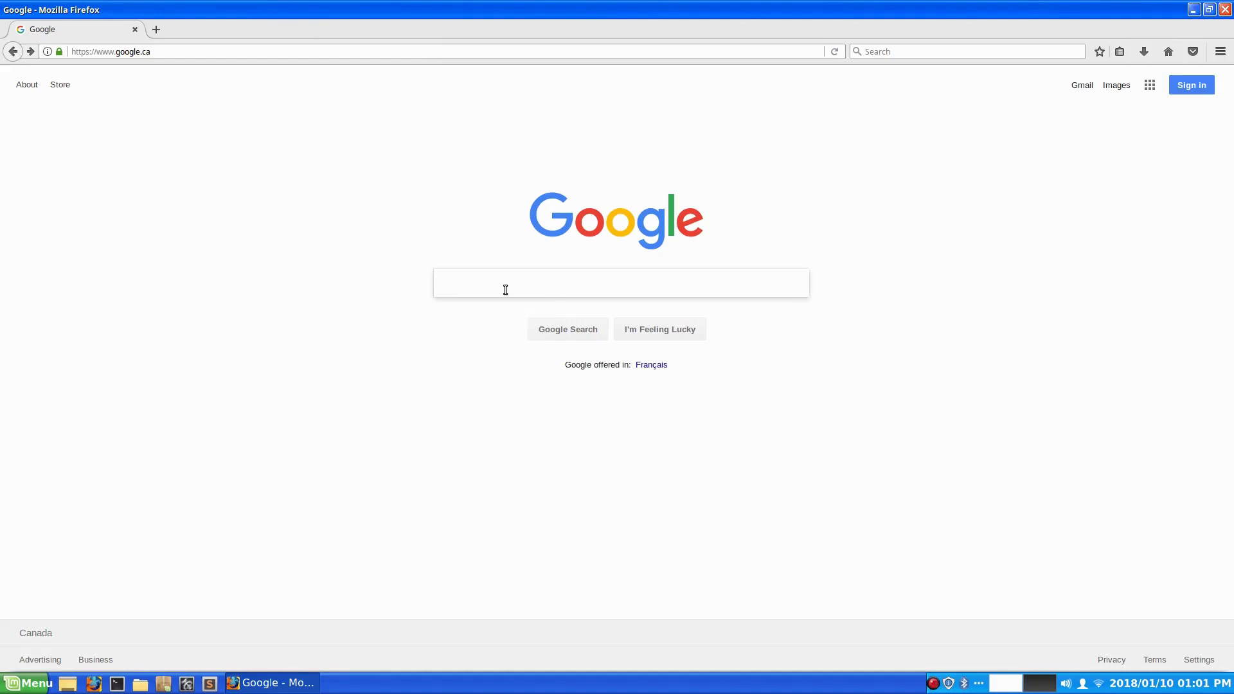
# - Search Google for 'i5 6400'
pyautogui.write('1')
pyautogui.press('BackSpace')
pyautogui.write('i5 6')
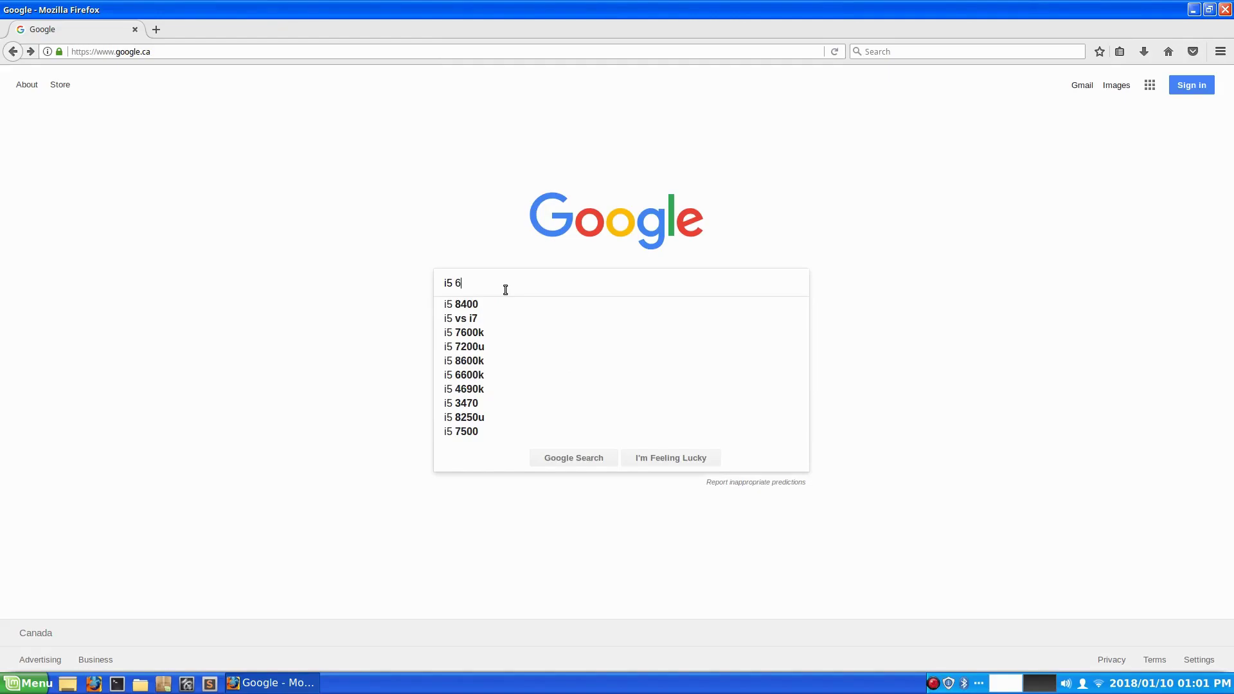
pyautogui.write('400')
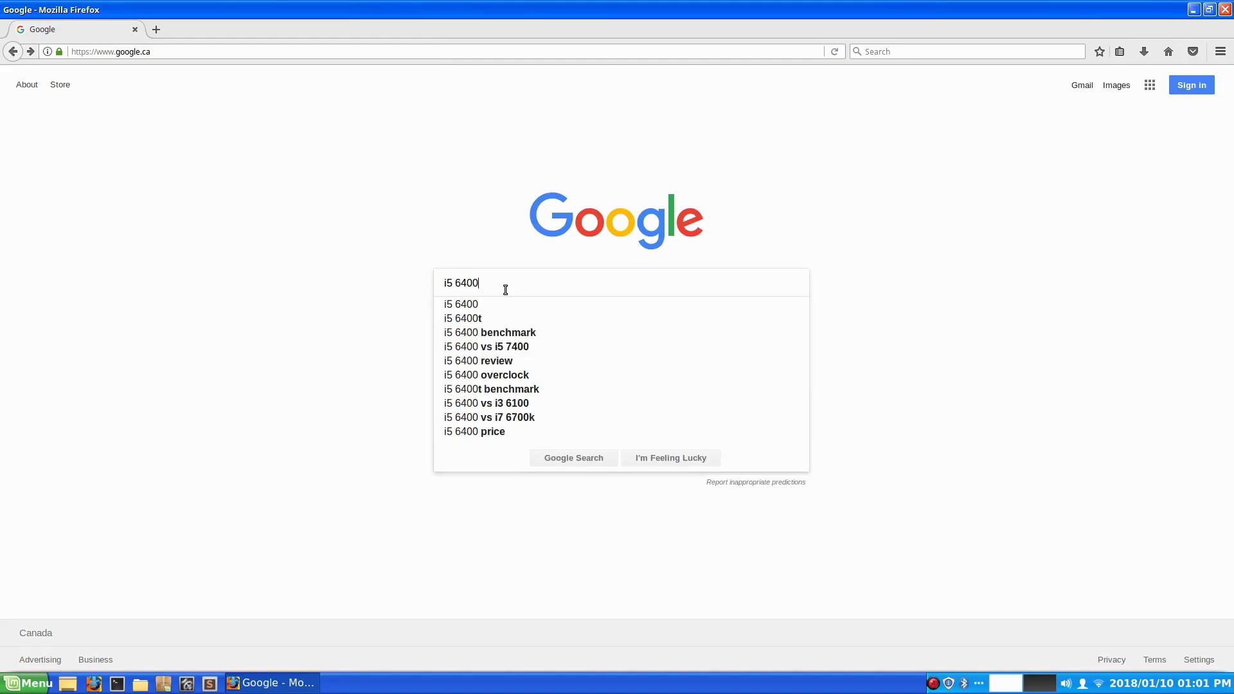
pyautogui.press('Return')
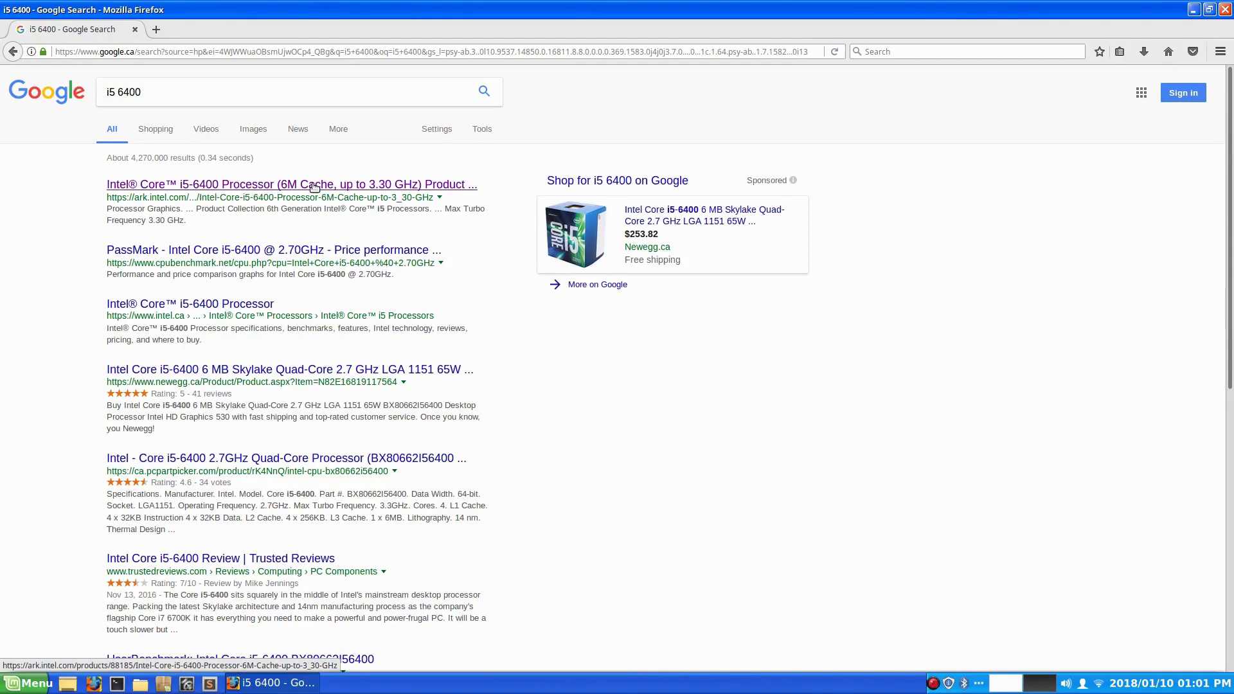
# - View the Core i5-6400 specs on Intel ARK, then return to the Google results
pyautogui.click(234, 190)
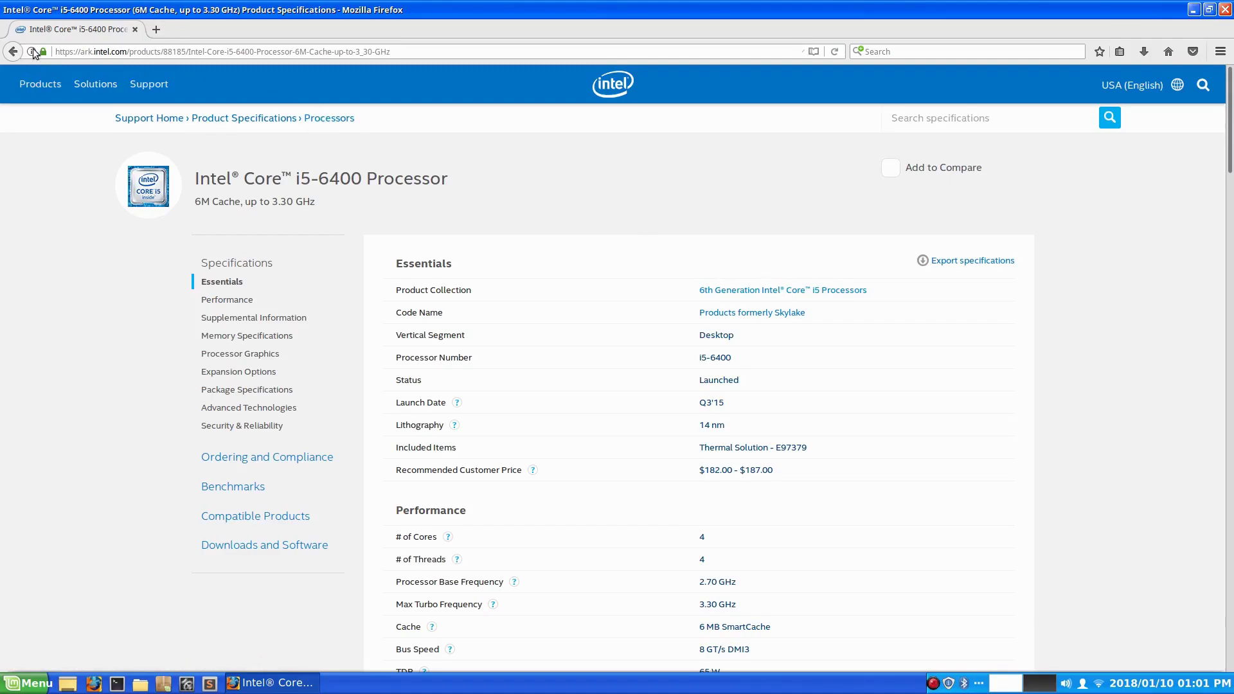
pyautogui.click(13, 51)
# - Search Google for 'intel download center' and open Intel's Drivers & Software page
pyautogui.moveTo(92, 95); pyautogui.dragTo(87, 94)
pyautogui.write('intel do')
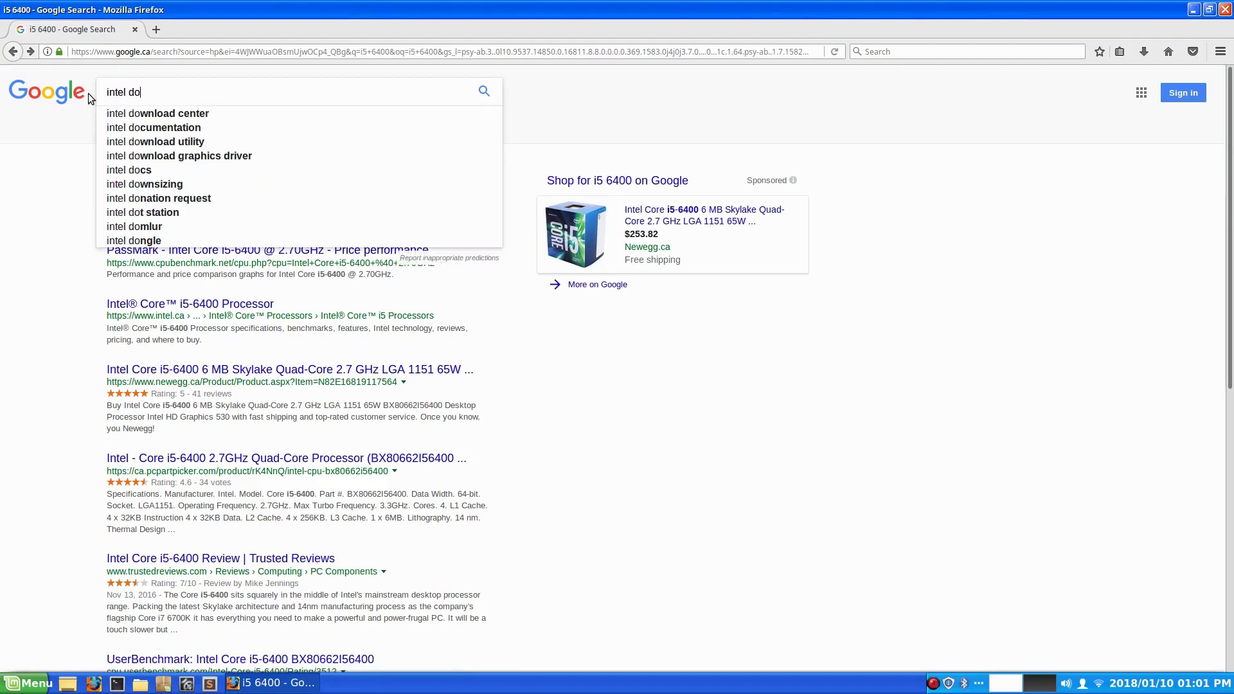
pyautogui.click(139, 111)
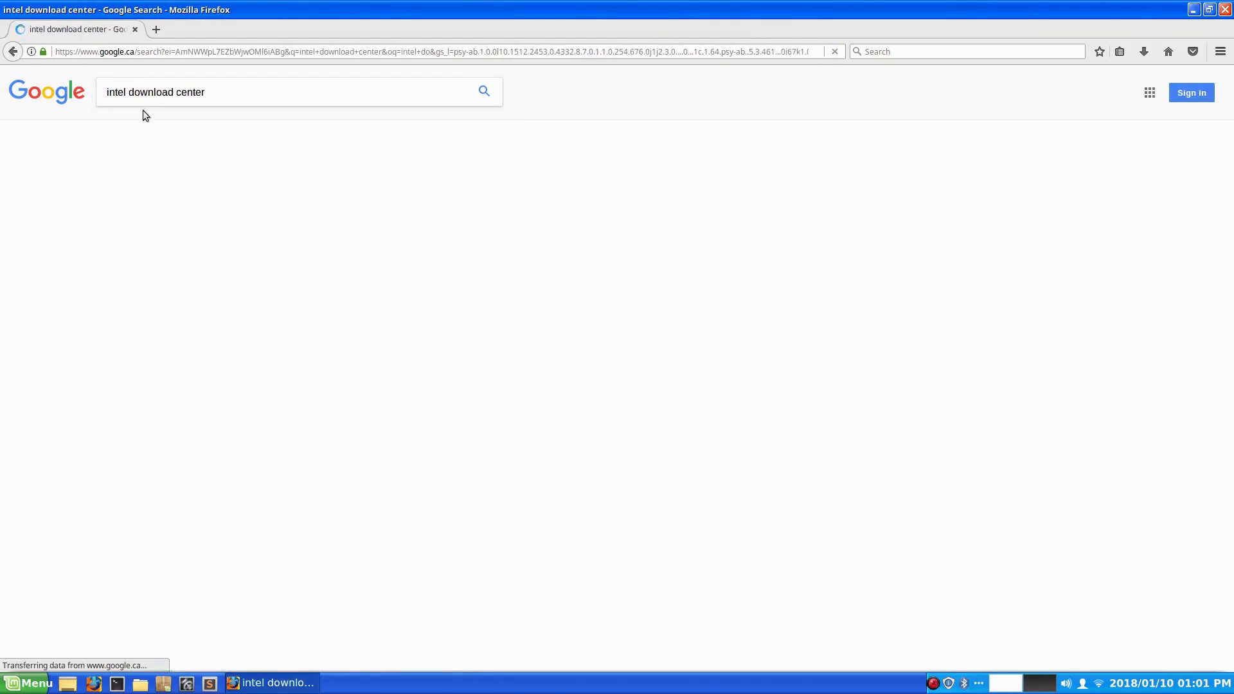
pyautogui.click(187, 185)
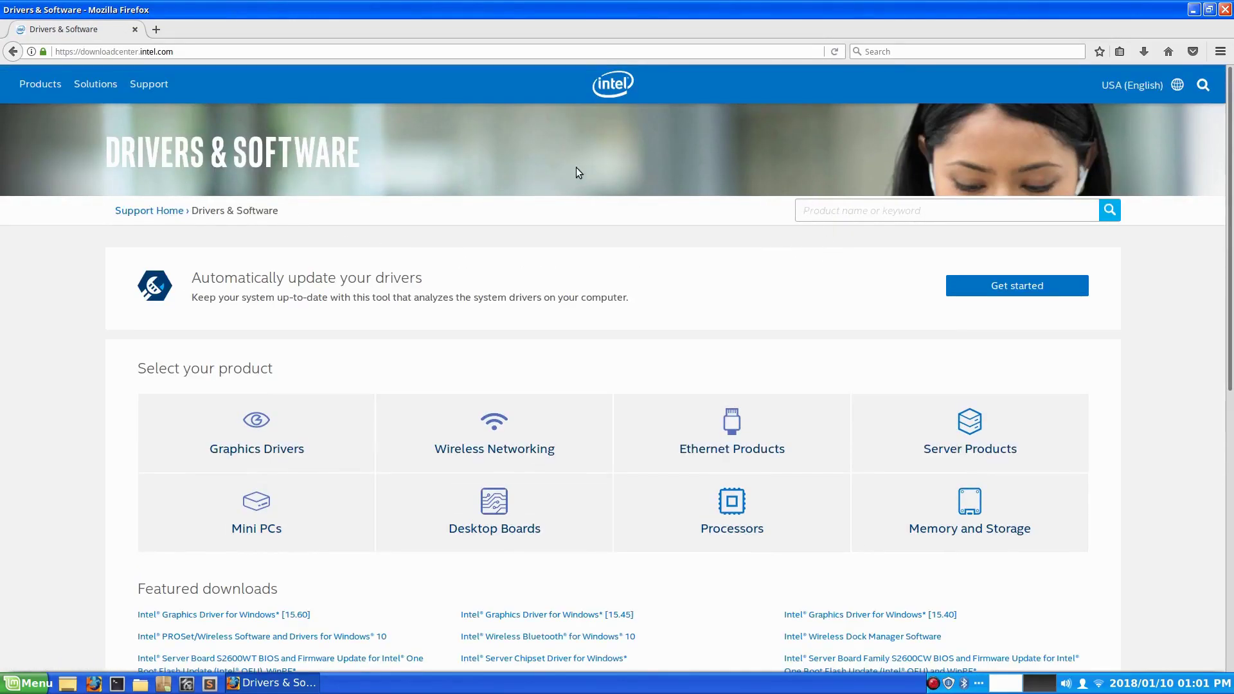
# - Search the products for 'usb' and pick the USB 3.0 eXtensible Host Controller Driver
pyautogui.click(828, 218)
pyautogui.write('usb 3')
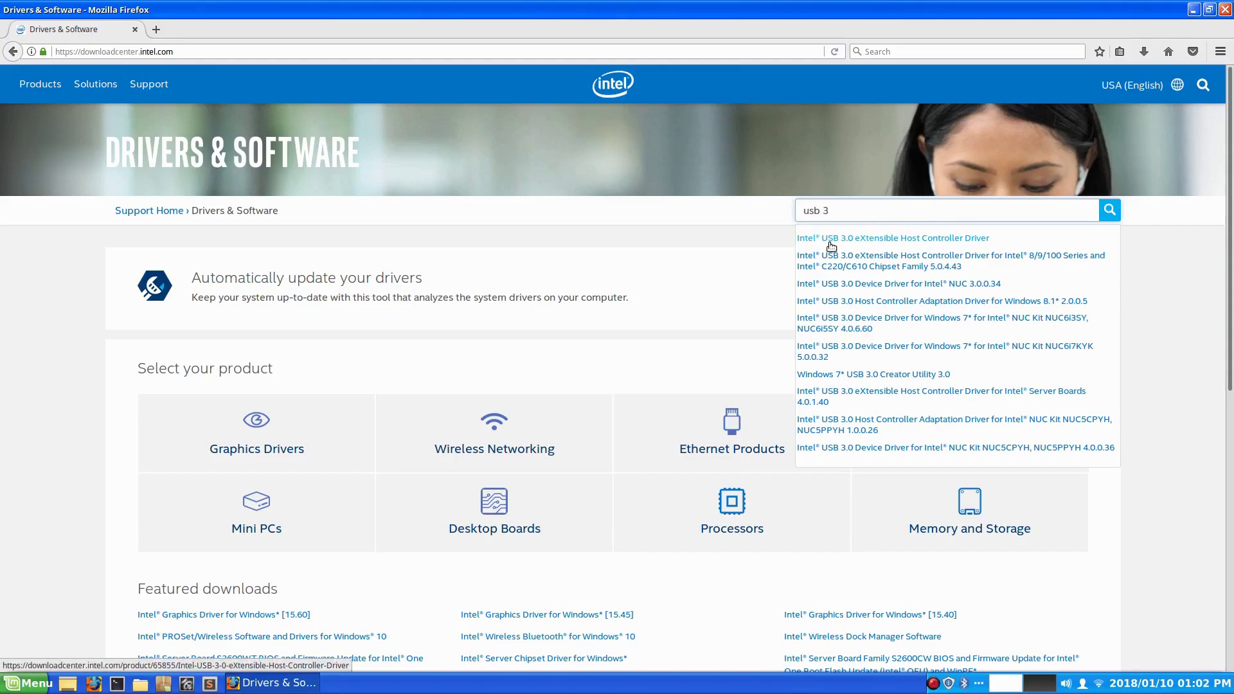
pyautogui.click(958, 235)
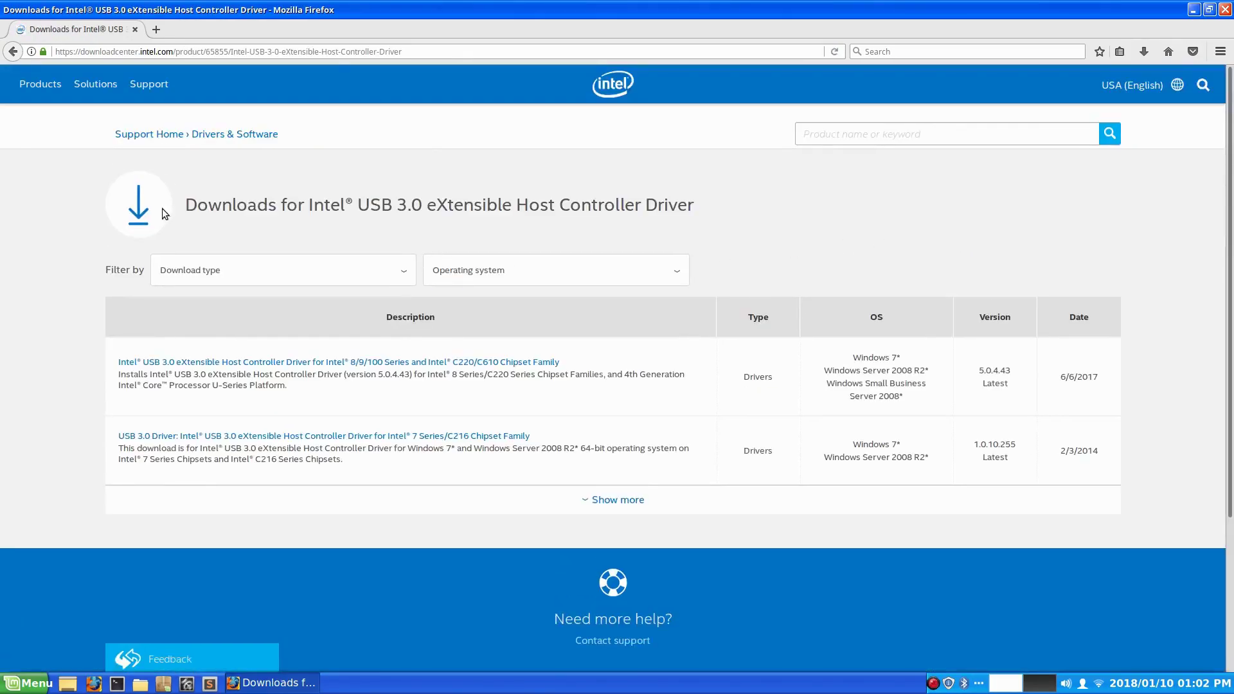
# - Open the 8/9/100 Series 5.0.4.43 driver page, read its Read Me, and return
pyautogui.click(384, 363)
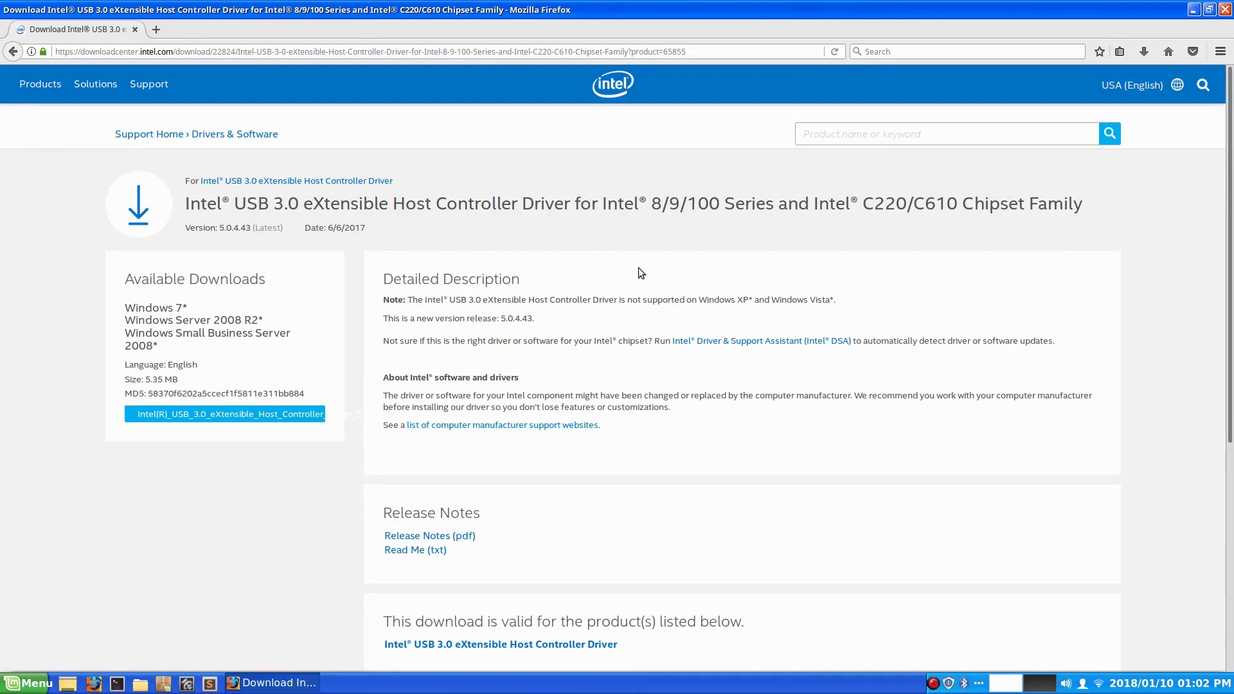
pyautogui.scroll(-2, 527, 346)
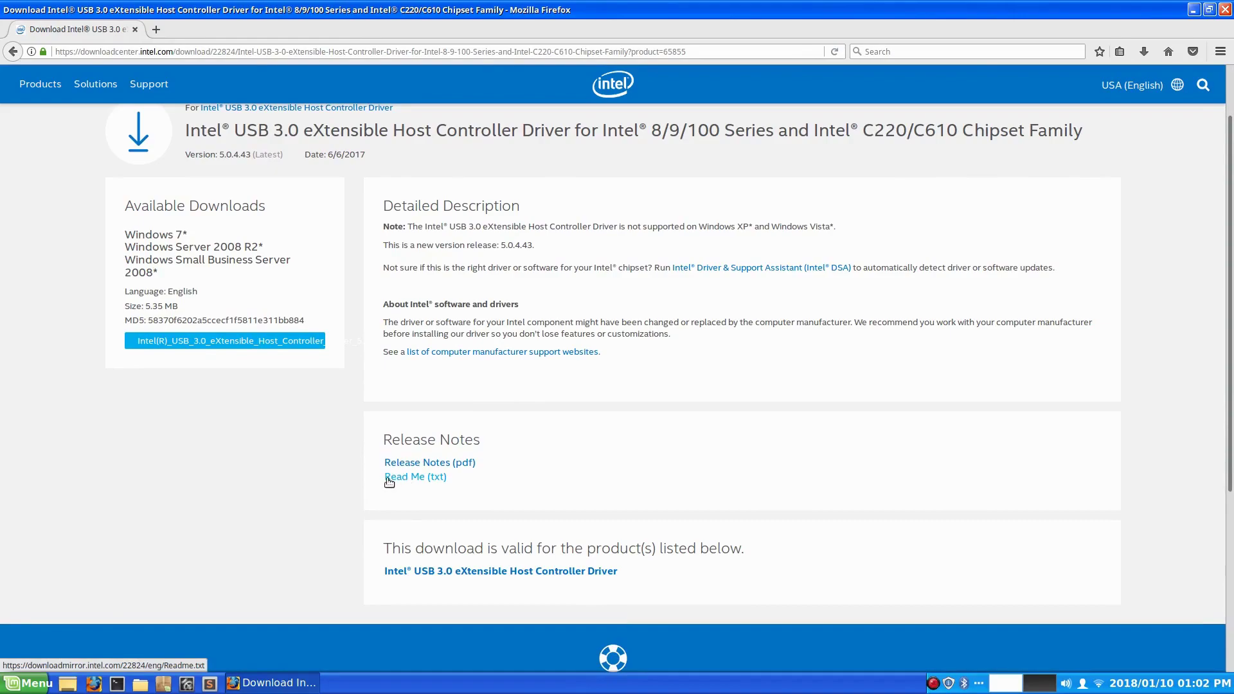
pyautogui.click(415, 481)
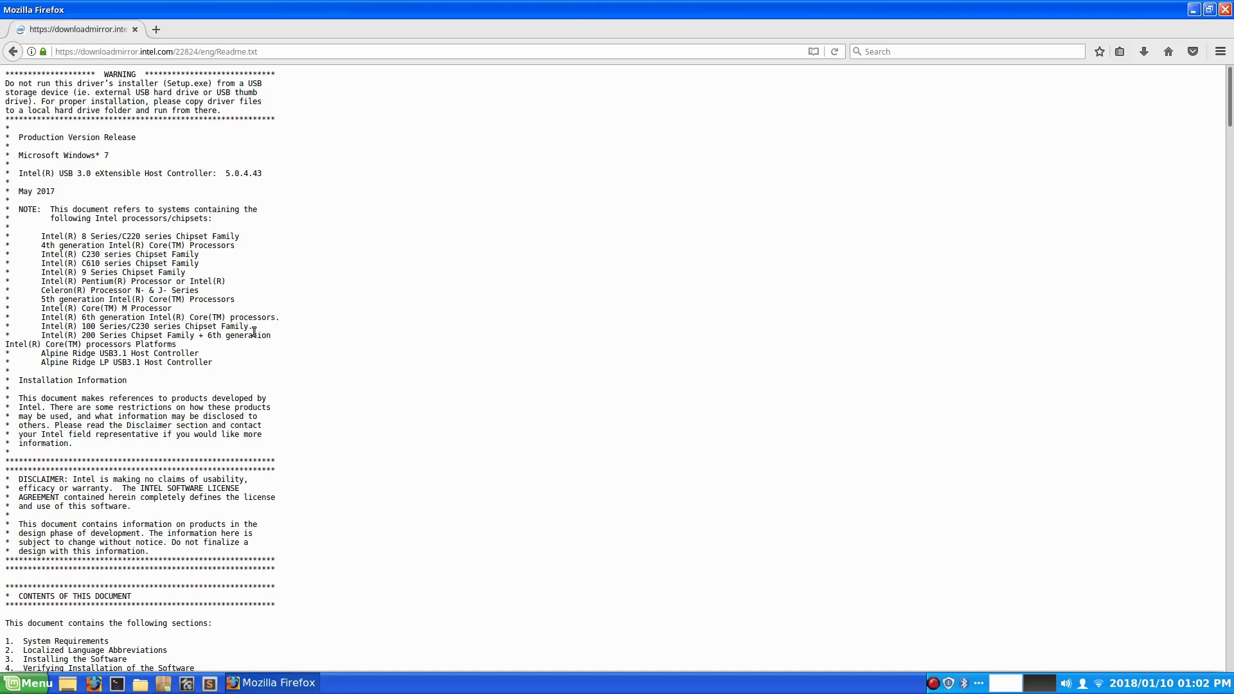
pyautogui.click(13, 51)
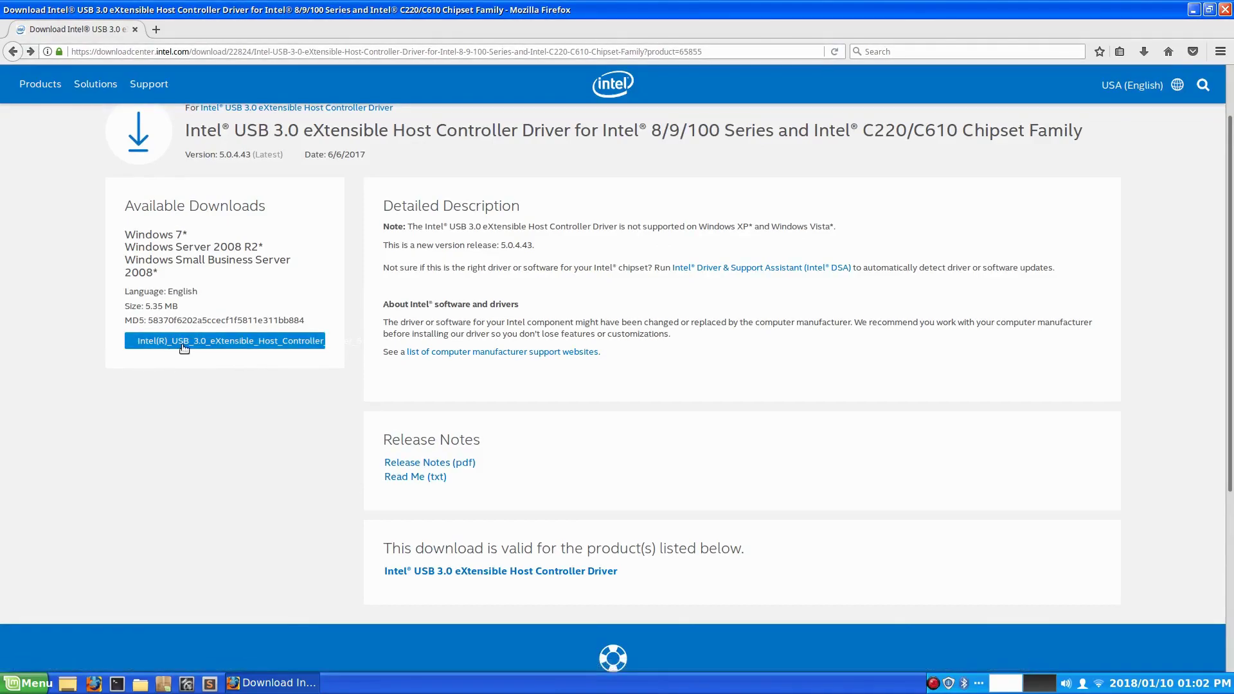
# - Accept the license, save the 5.0.4.43 driver zip, and restore Firefox to a smaller window
pyautogui.click(185, 345)
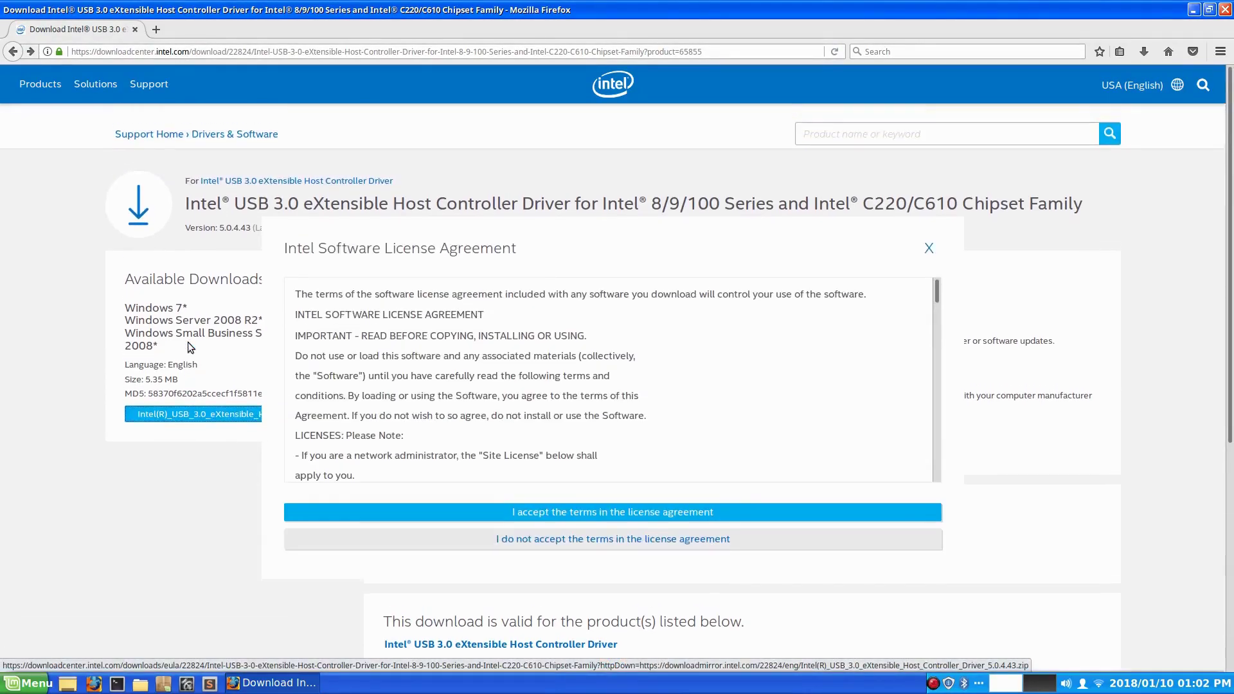
pyautogui.click(537, 512)
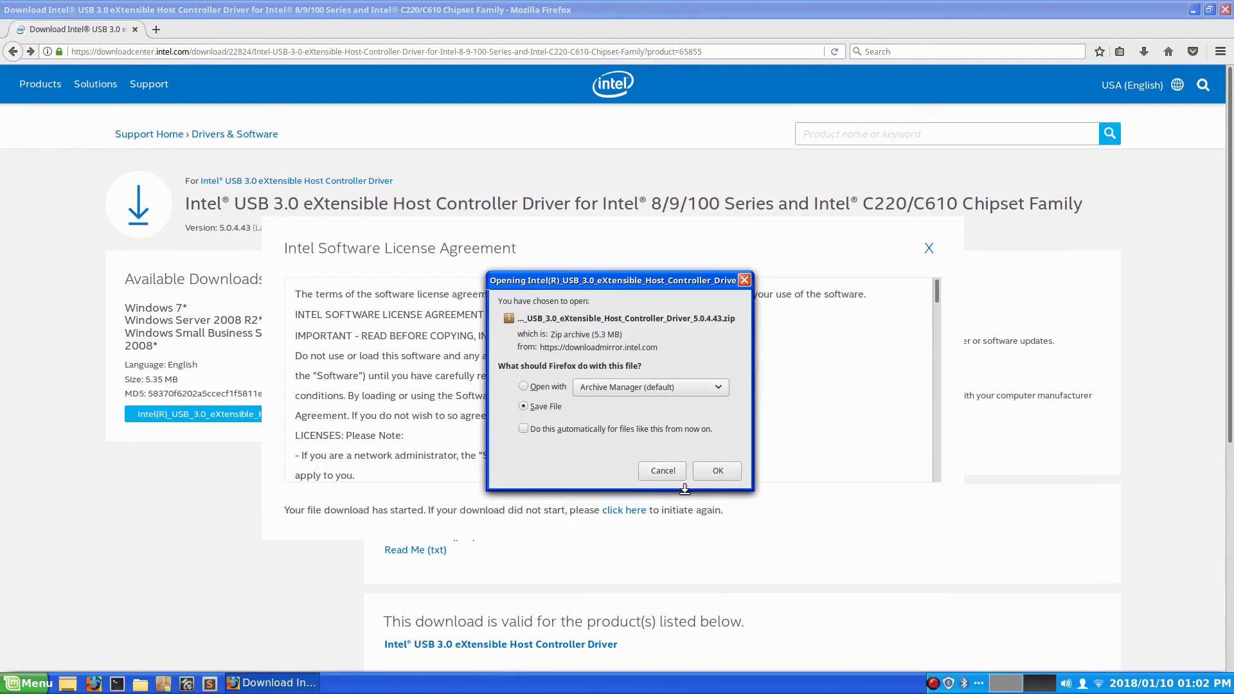
pyautogui.click(657, 476)
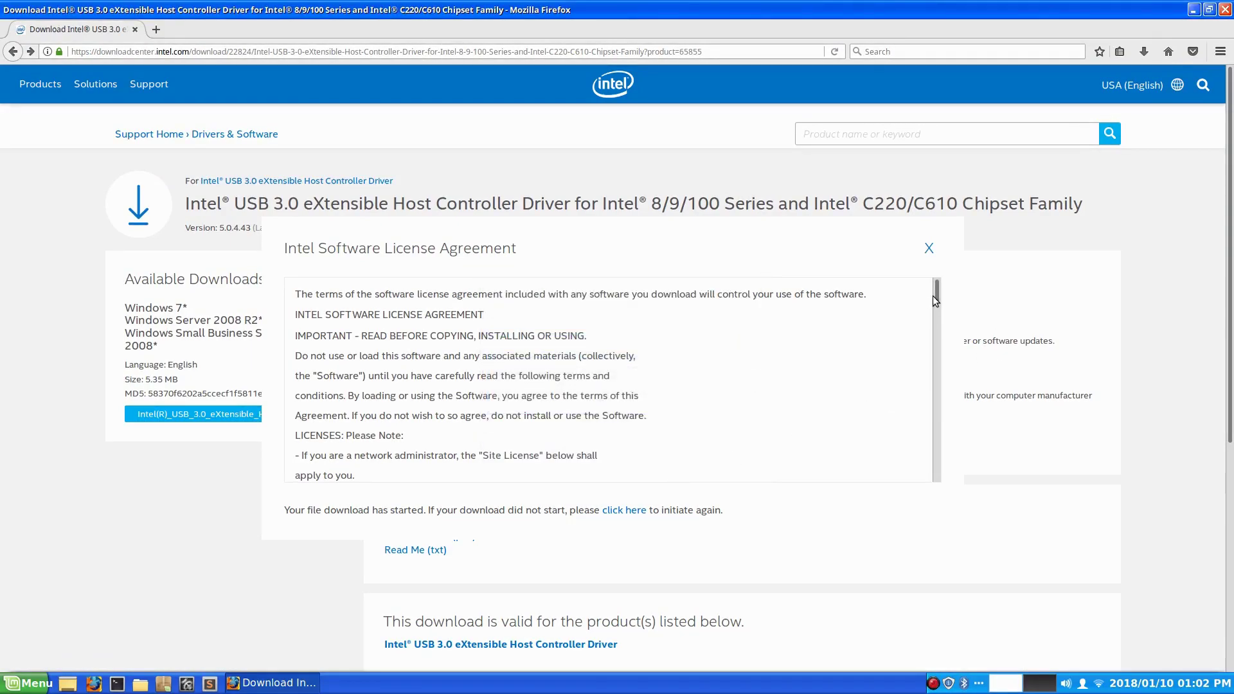
pyautogui.moveTo(934, 295); pyautogui.dragTo(940, 483)
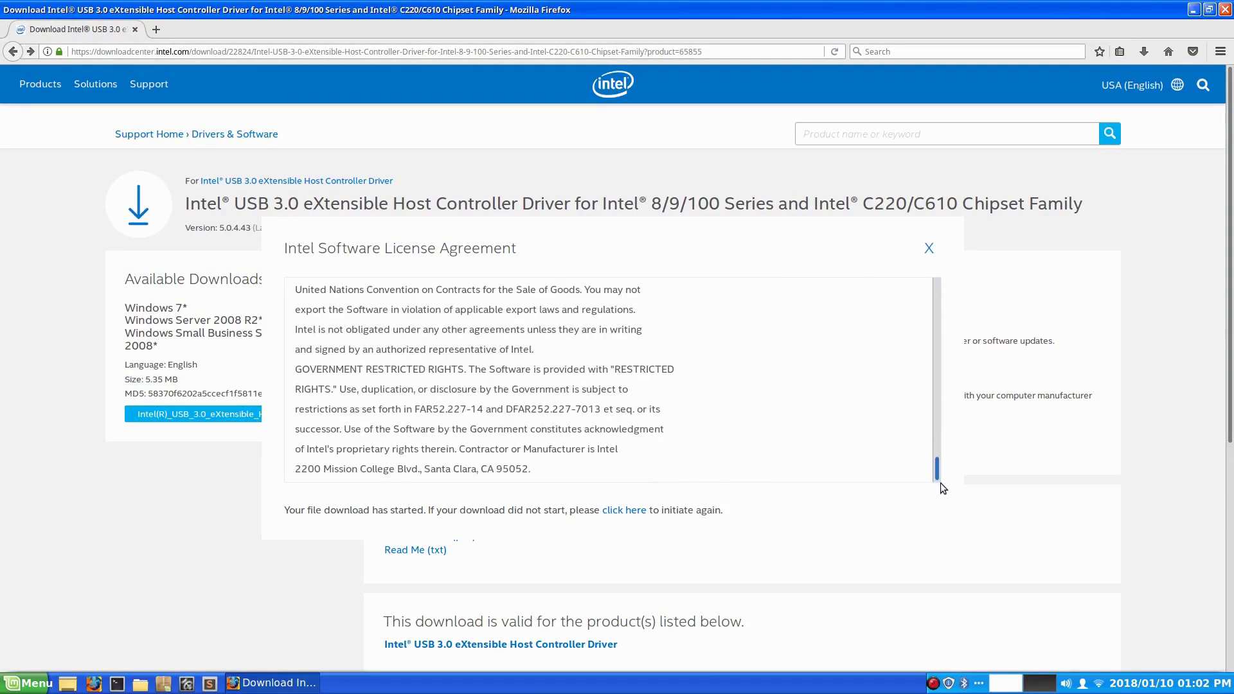
pyautogui.click(635, 507)
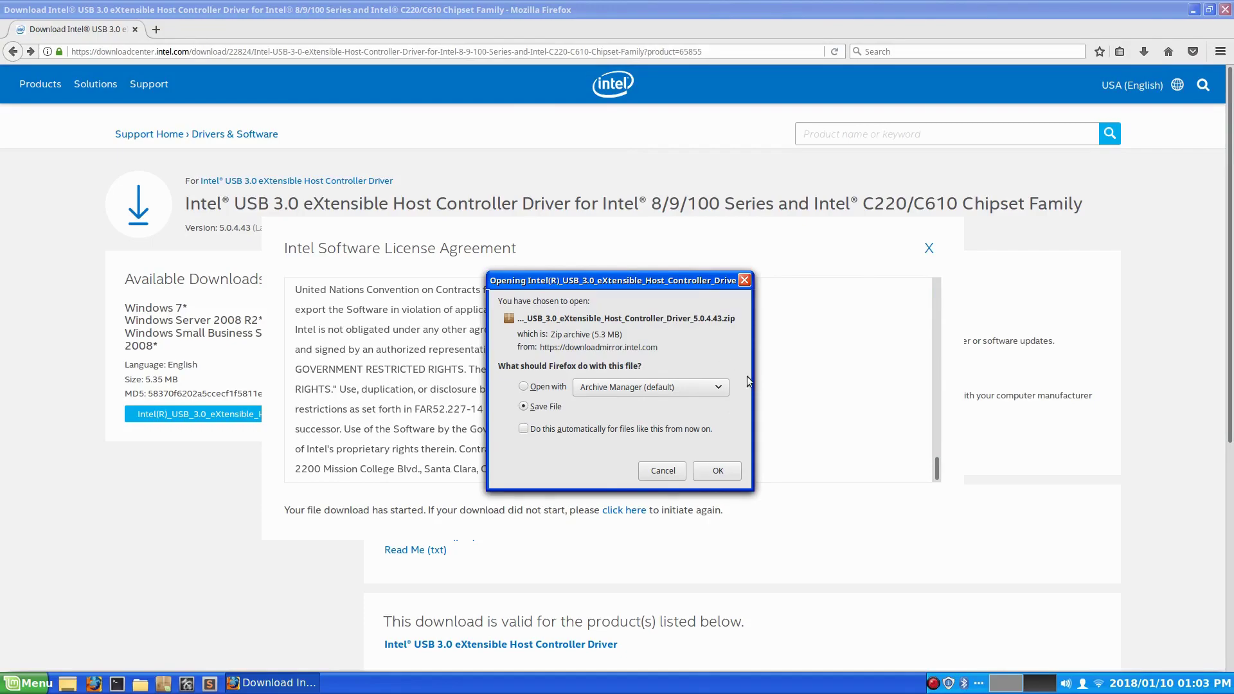
pyautogui.click(724, 469)
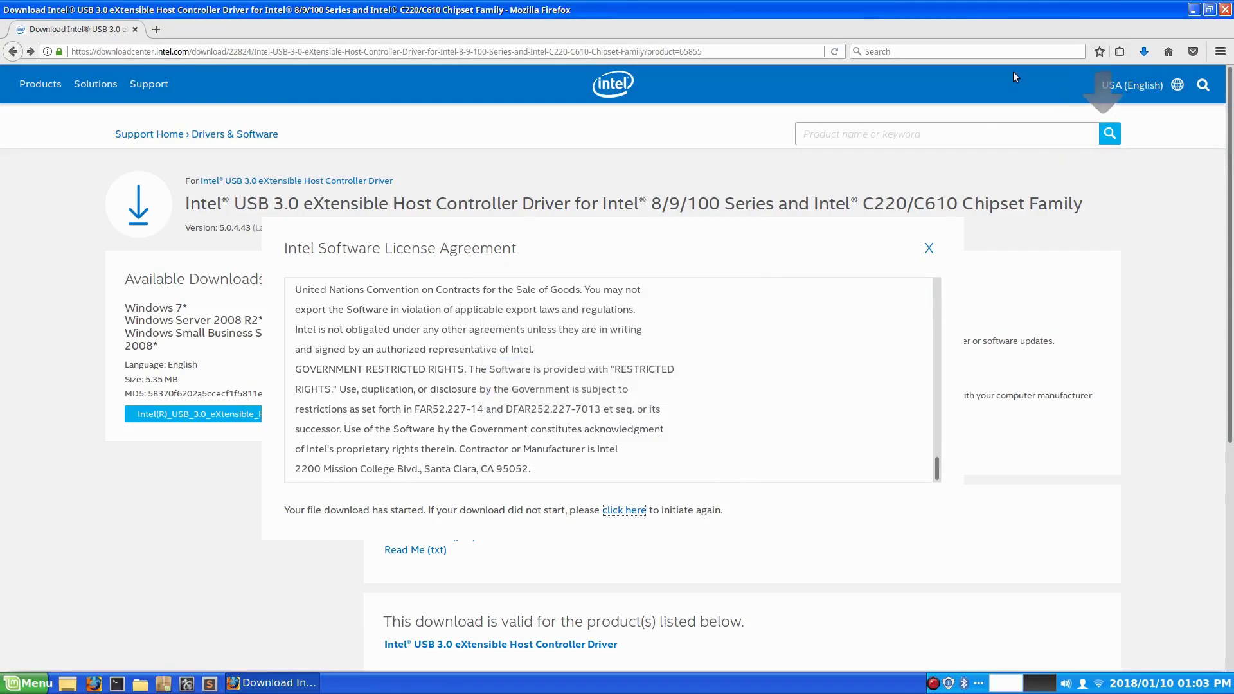
pyautogui.hotkey('alt', 'F5')
# - Open the Downloads folder and select the 5.0.4.43 driver zip
pyautogui.moveTo(683, 166); pyautogui.dragTo(529, 207)
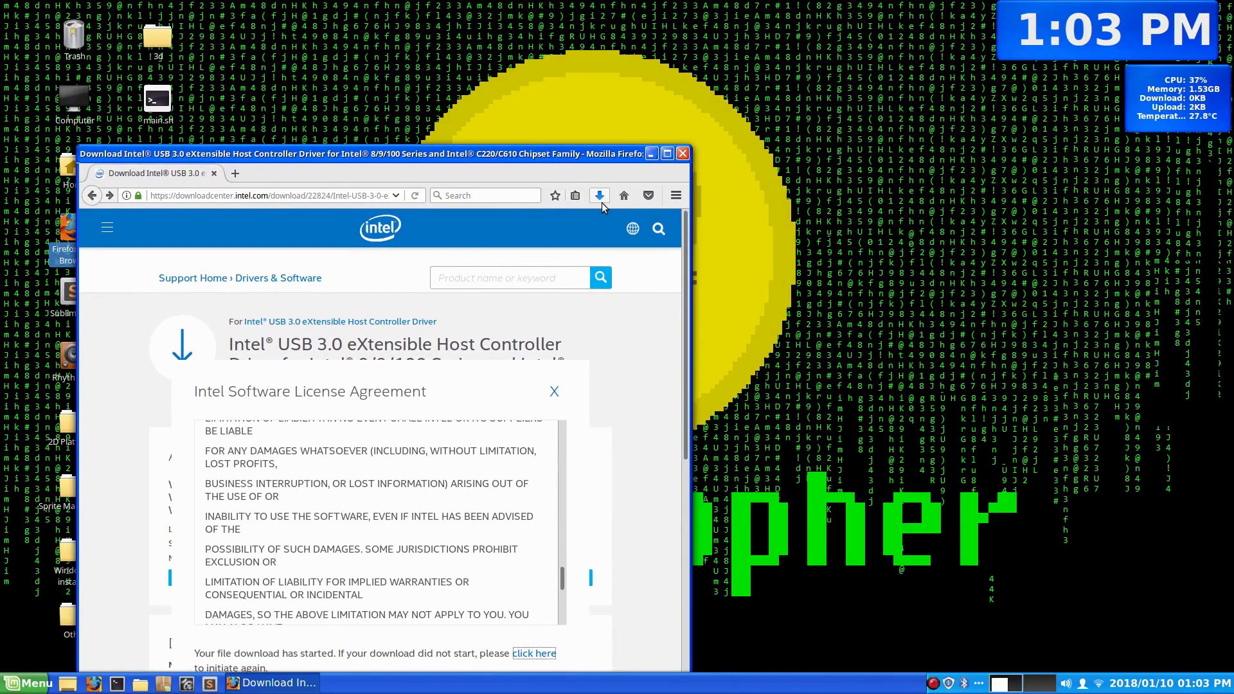
pyautogui.click(595, 202)
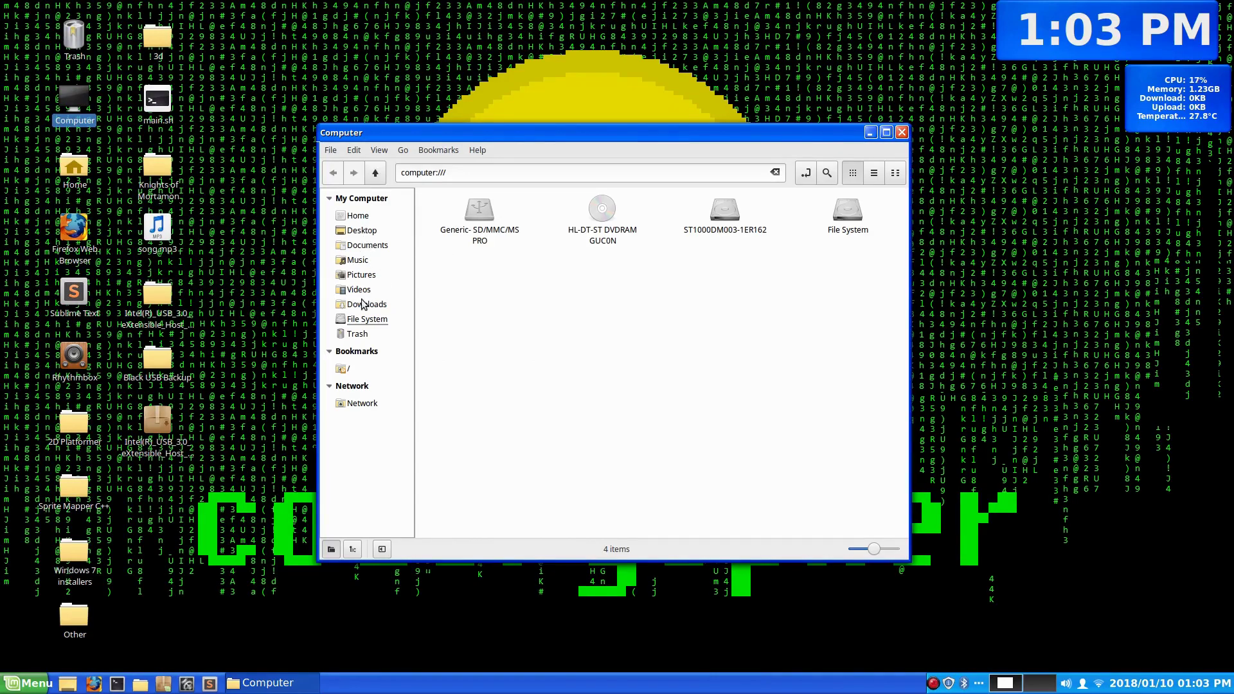
pyautogui.click(364, 304)
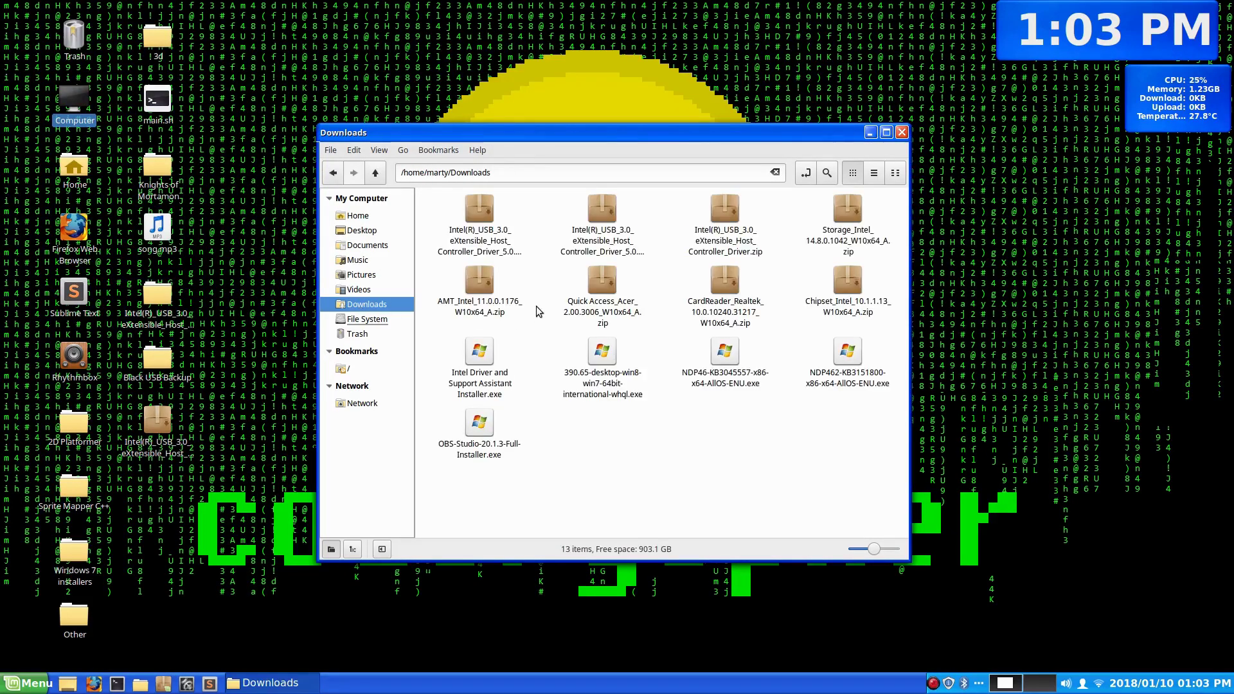
pyautogui.click(489, 231)
pyautogui.click(600, 230)
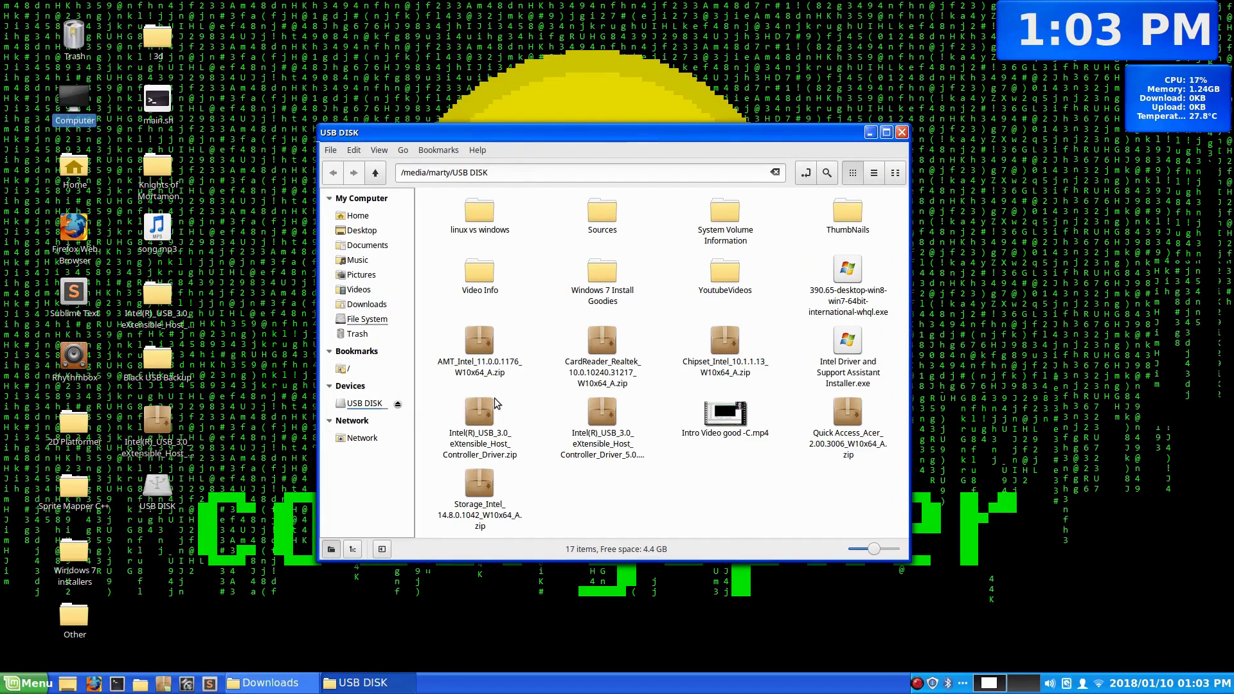
# - Copy the zip onto USB DISK, replacing the older copy, and close both windows
pyautogui.moveTo(393, 138); pyautogui.dragTo(670, 149)
pyautogui.click(670, 149)
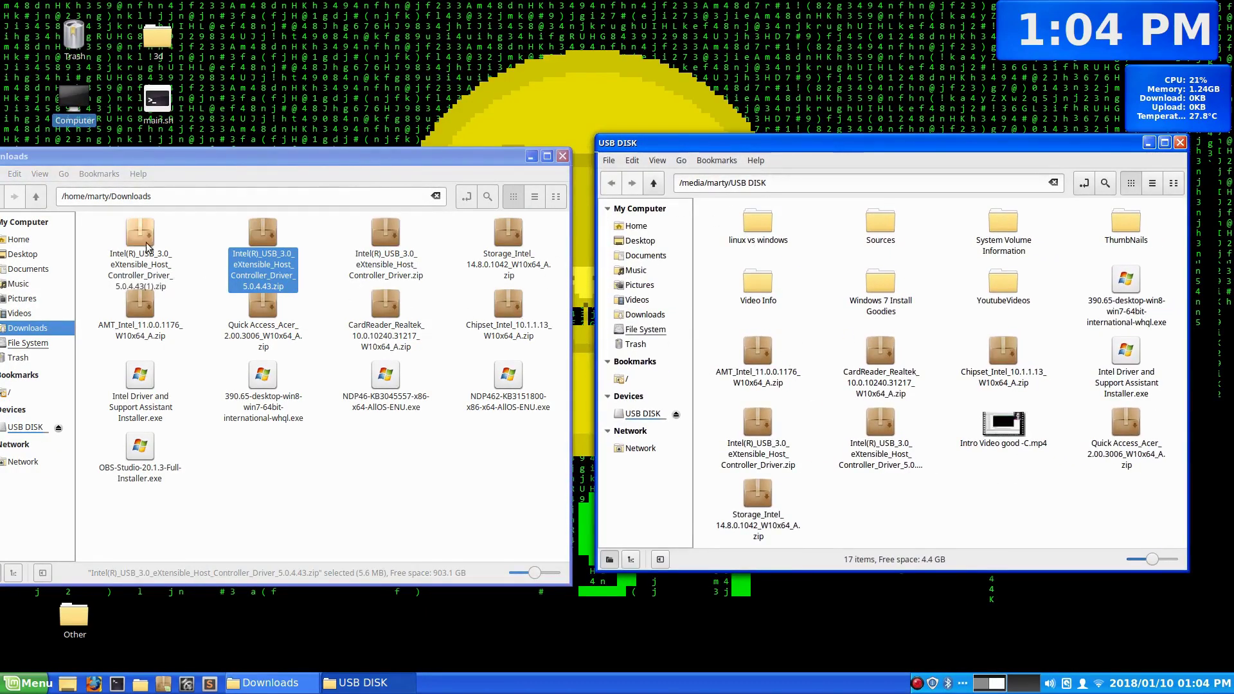
pyautogui.moveTo(262, 242); pyautogui.dragTo(966, 481)
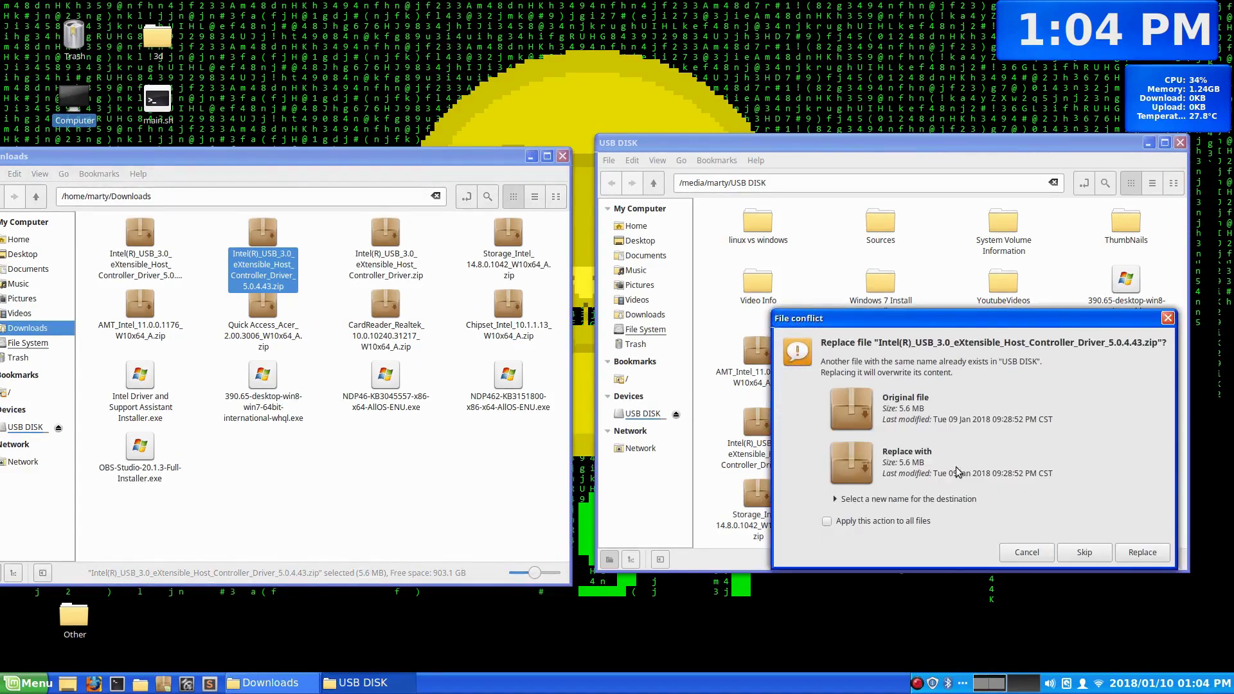
pyautogui.click(1141, 552)
pyautogui.click(562, 157)
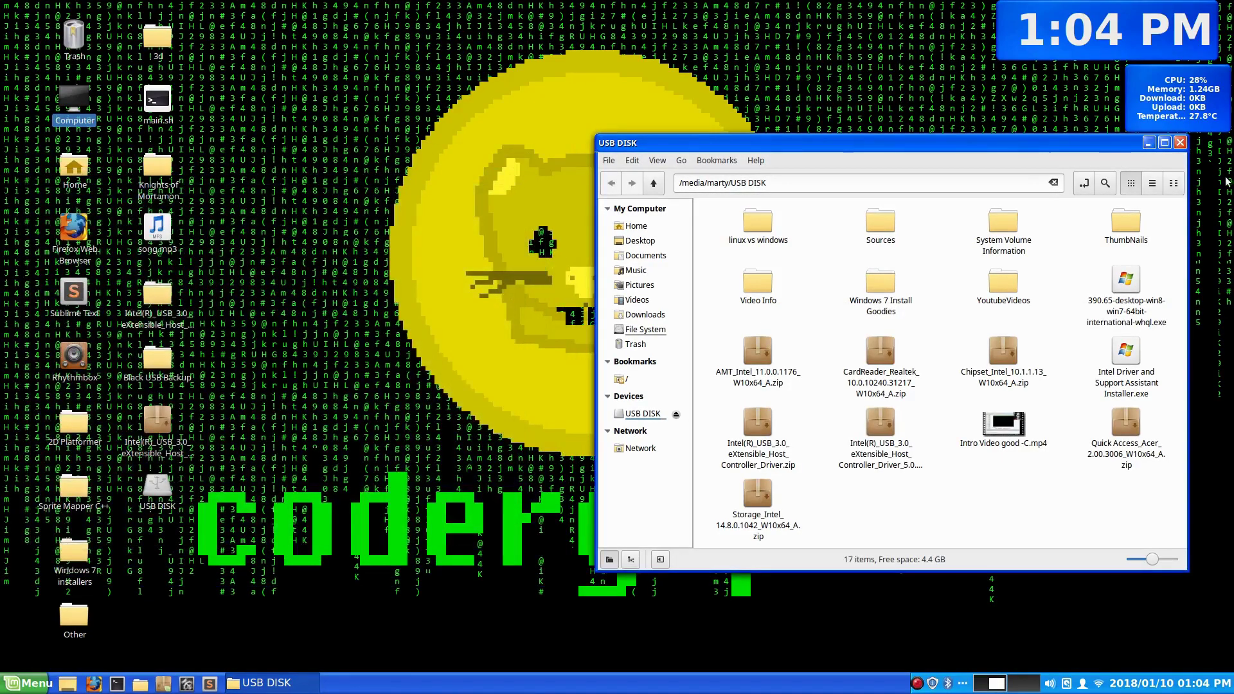
pyautogui.click(1180, 142)
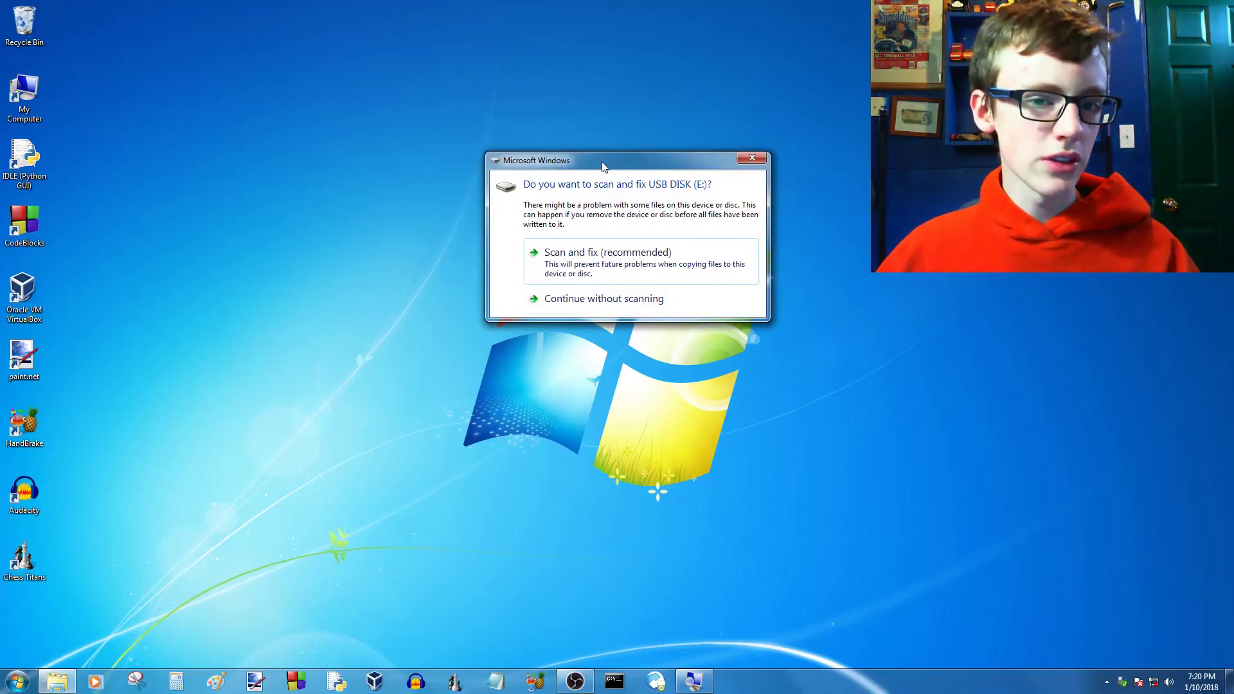
# - Skip the USB scan, open Computer beside USB DISK (E:), and start setting up DVD RW Drive (D:)
pyautogui.moveTo(599, 161); pyautogui.dragTo(679, 133)
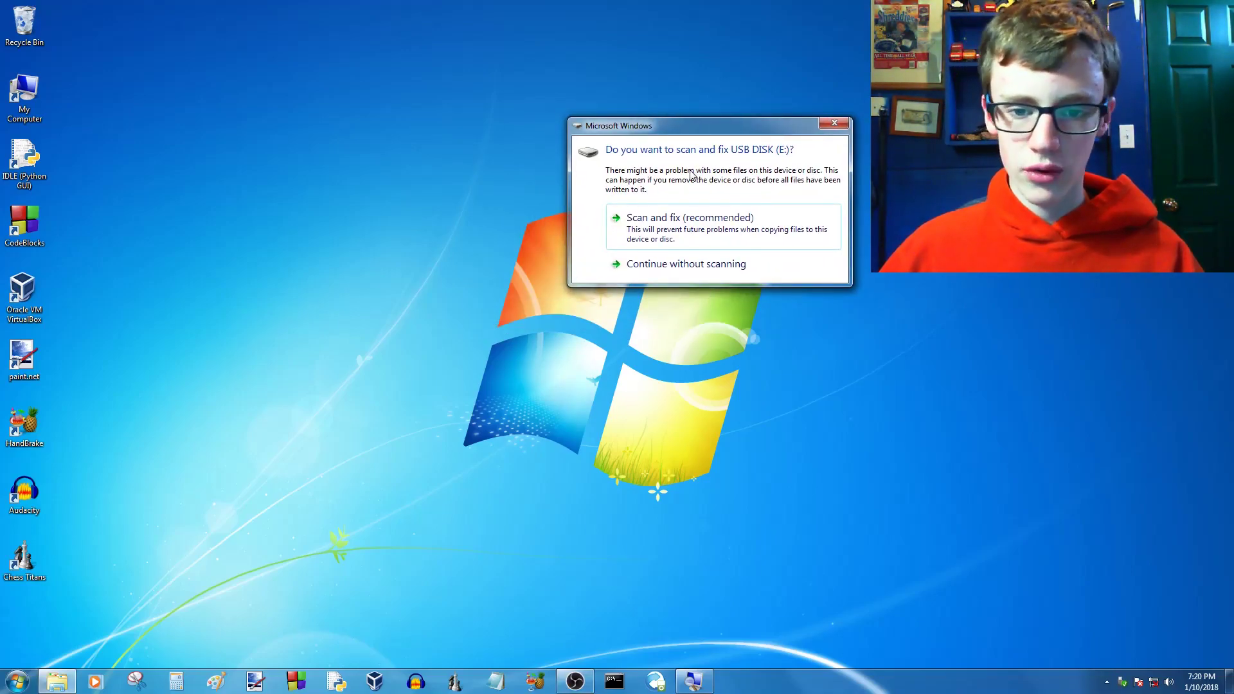
pyautogui.click(679, 265)
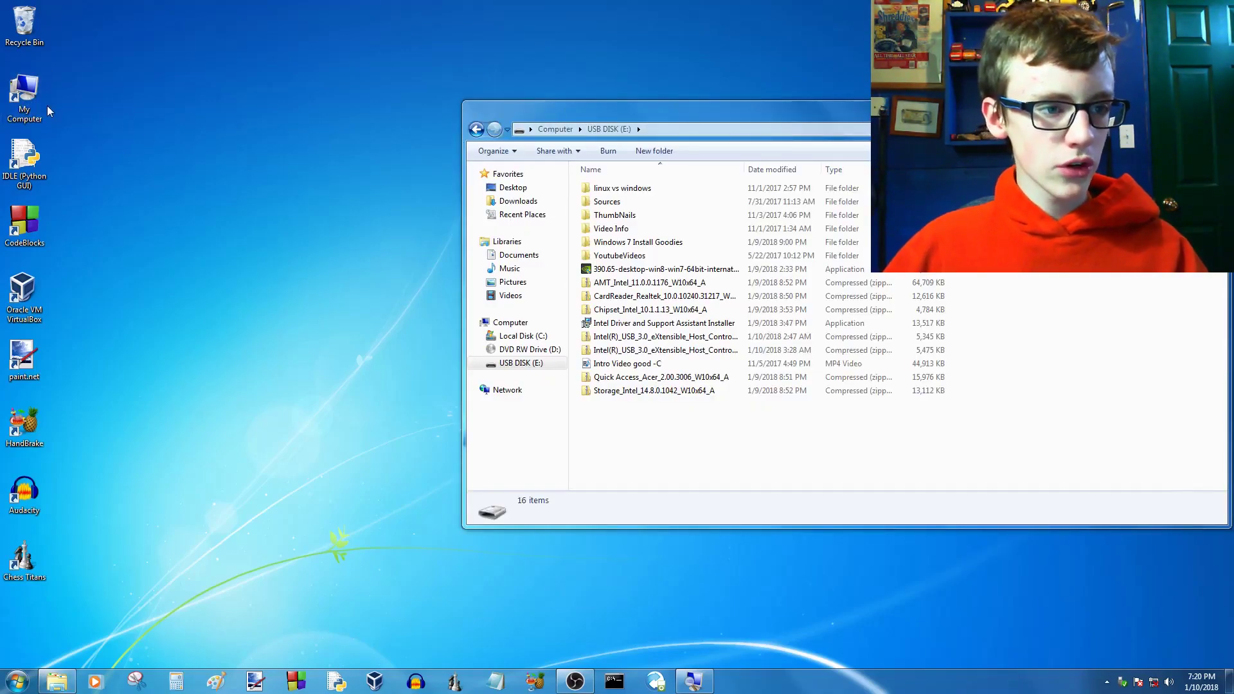
pyautogui.click(17, 682)
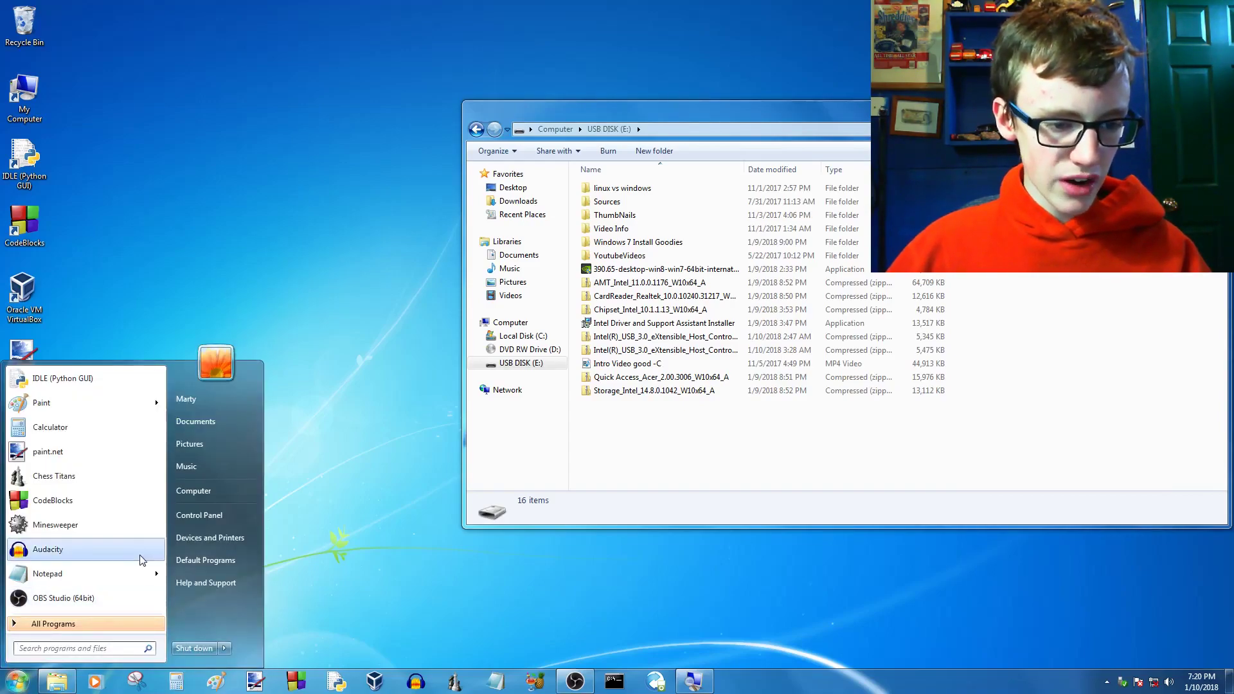
pyautogui.click(195, 491)
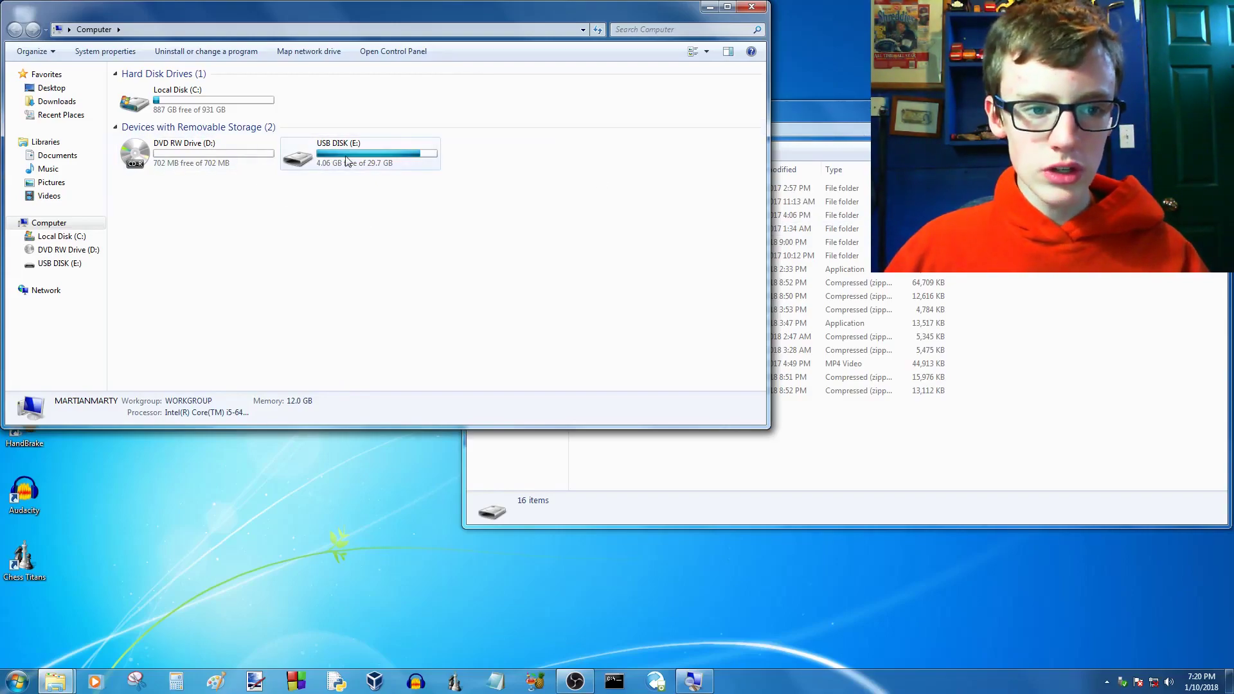
pyautogui.moveTo(816, 107); pyautogui.dragTo(862, 41)
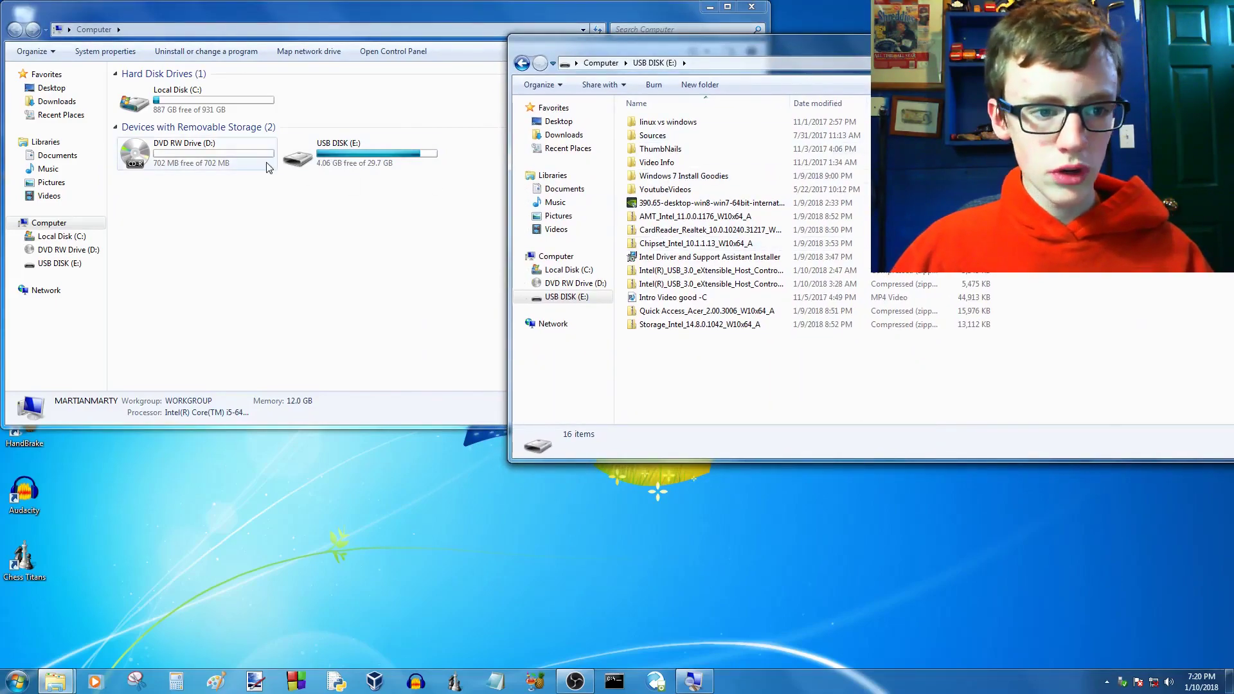
pyautogui.doubleClick(190, 158)
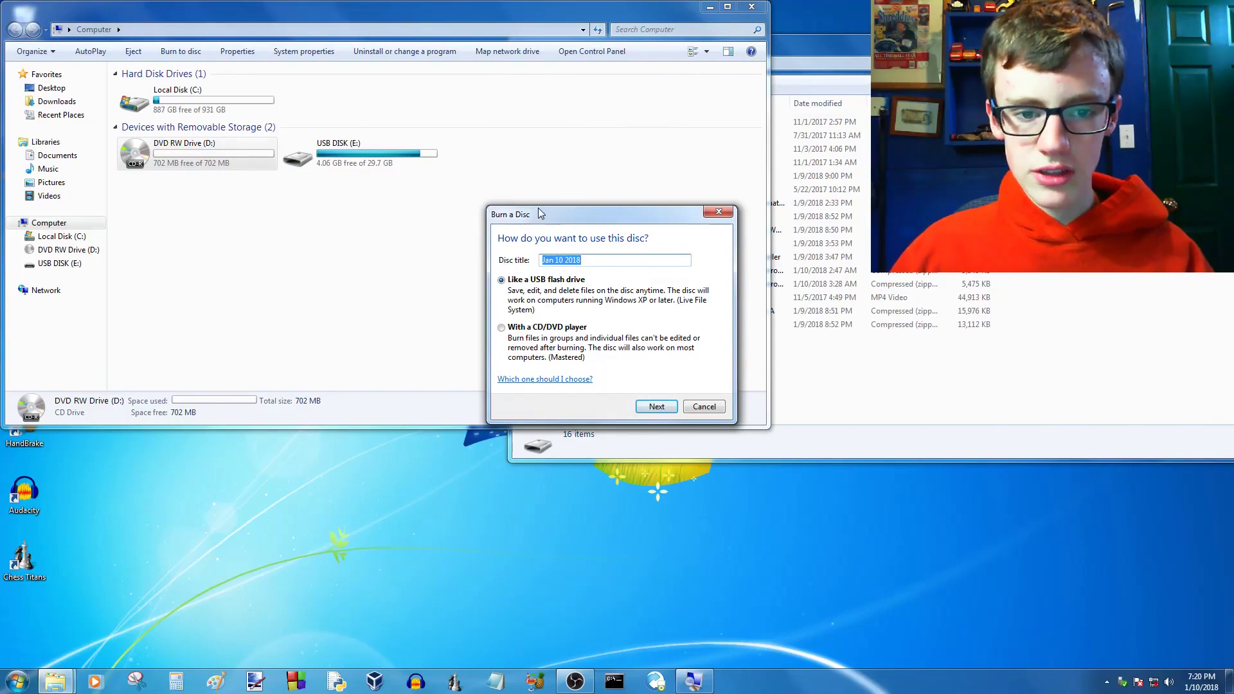
# - Format the blank DVD 'Like a USB flash drive' with the title Jan 10 2018
pyautogui.moveTo(543, 215); pyautogui.dragTo(547, 205)
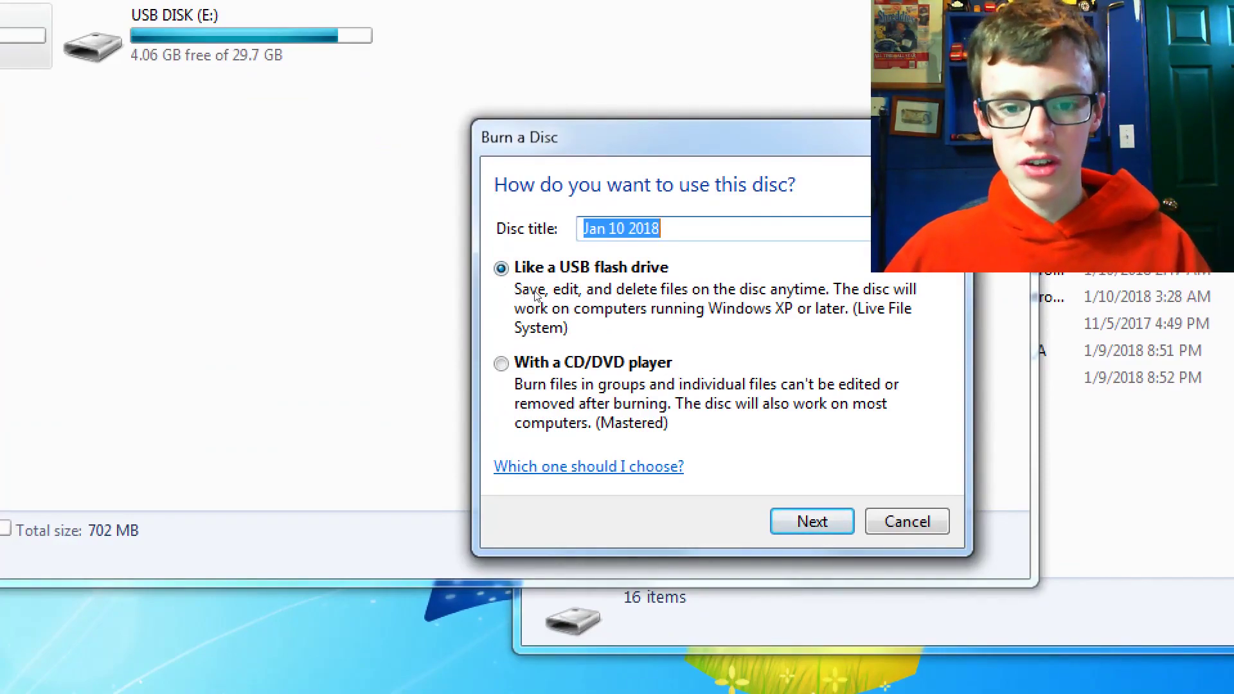
pyautogui.press('Return')
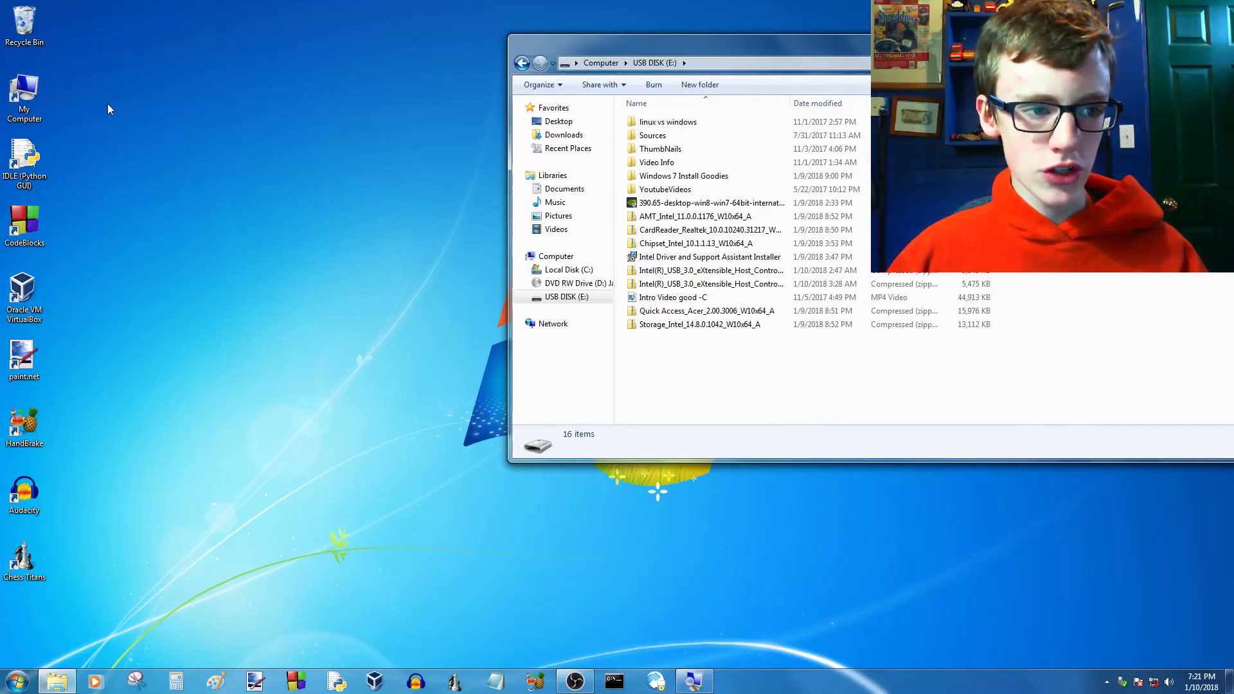
# - Copy the 5.34 MB driver zip from USB DISK (E:) onto DVD RW Drive (D:)
pyautogui.doubleClick(24, 93)
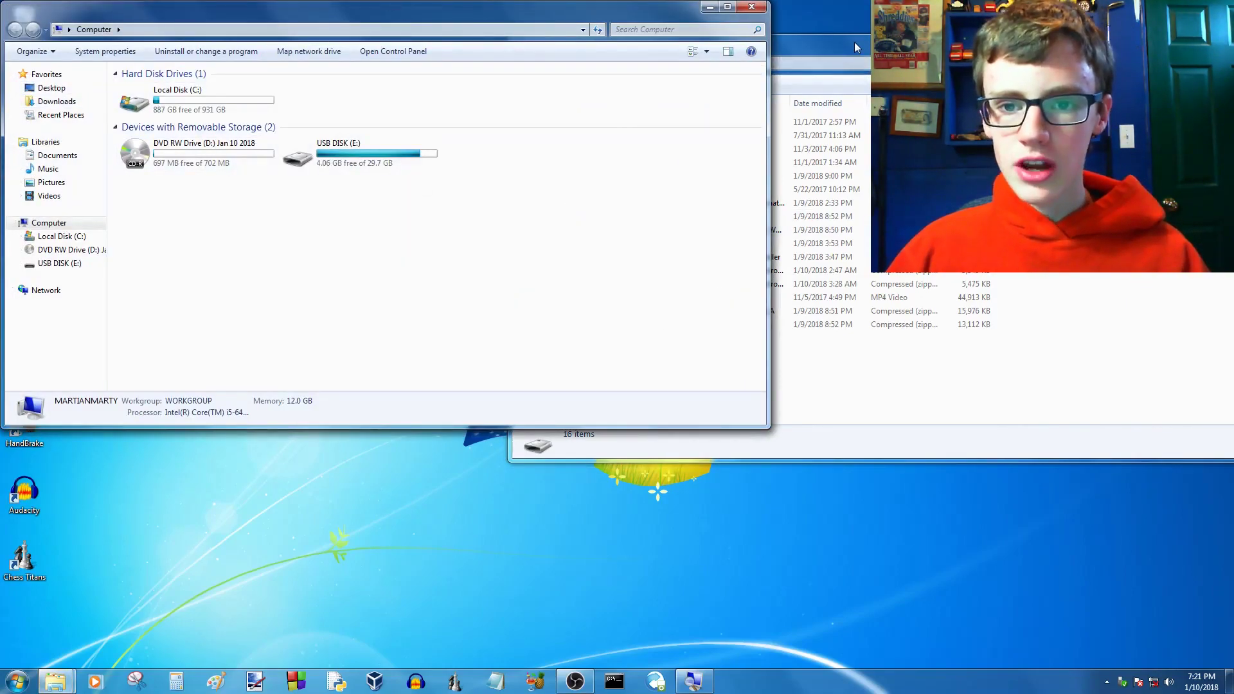
pyautogui.moveTo(854, 46); pyautogui.dragTo(810, 43)
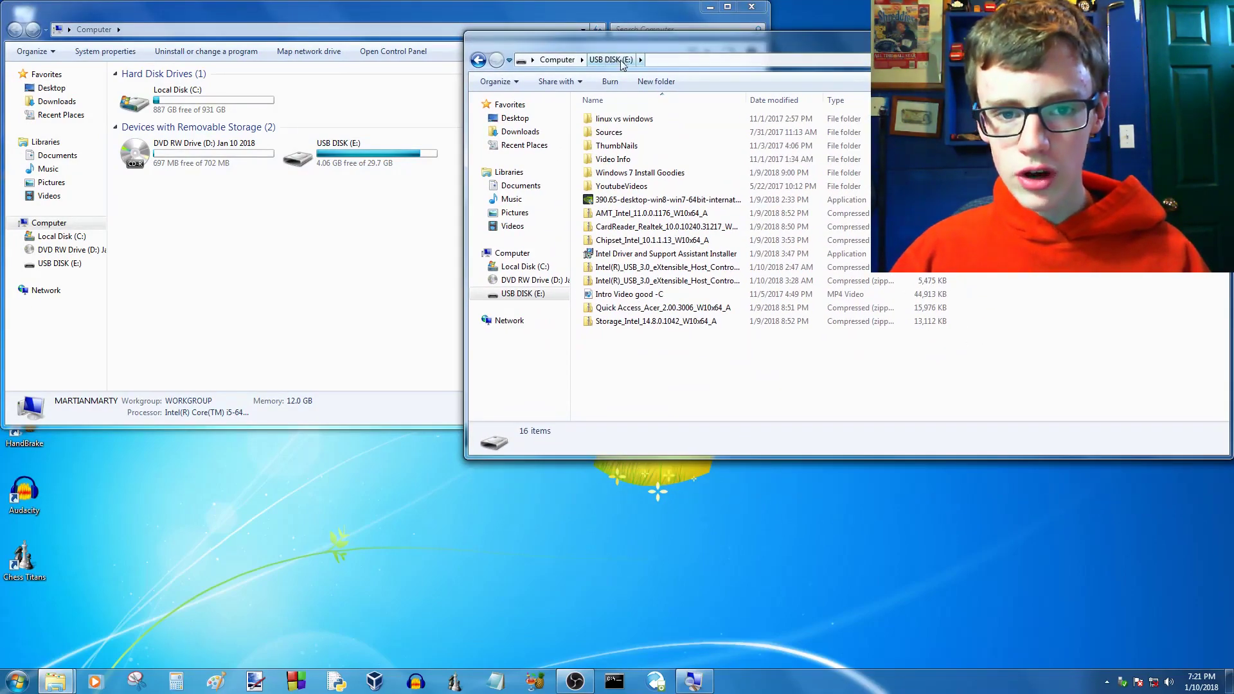
pyautogui.click(648, 281)
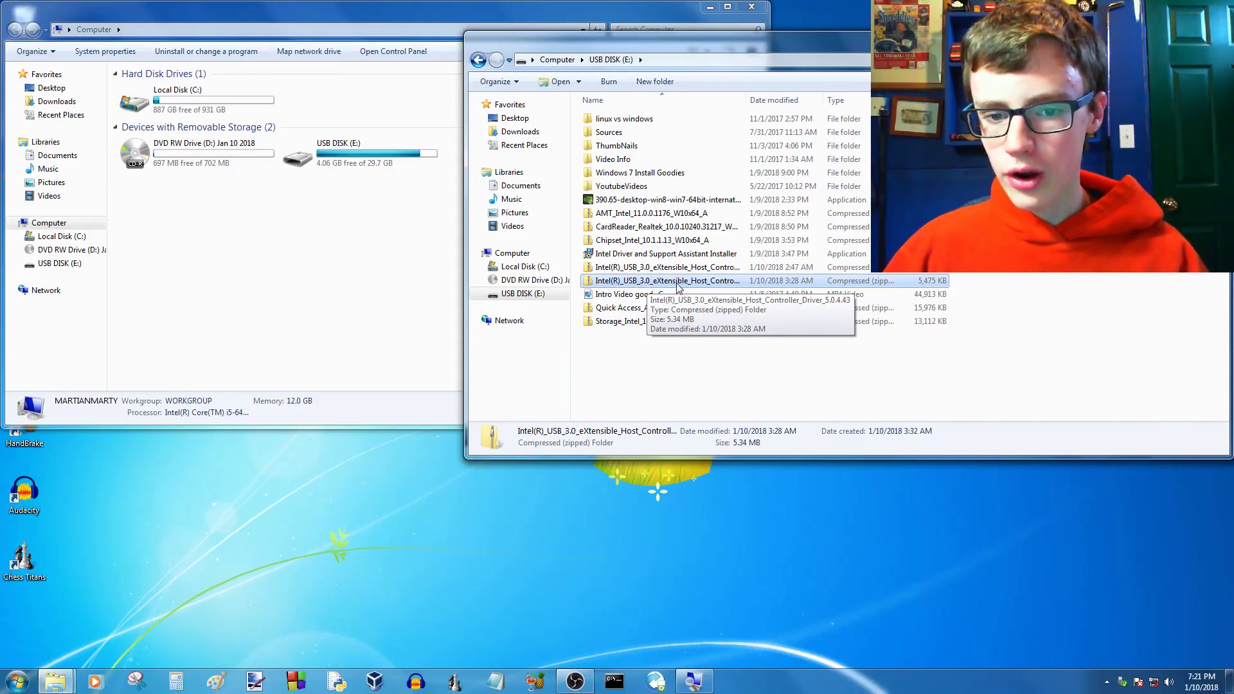
pyautogui.moveTo(709, 286); pyautogui.dragTo(225, 153)
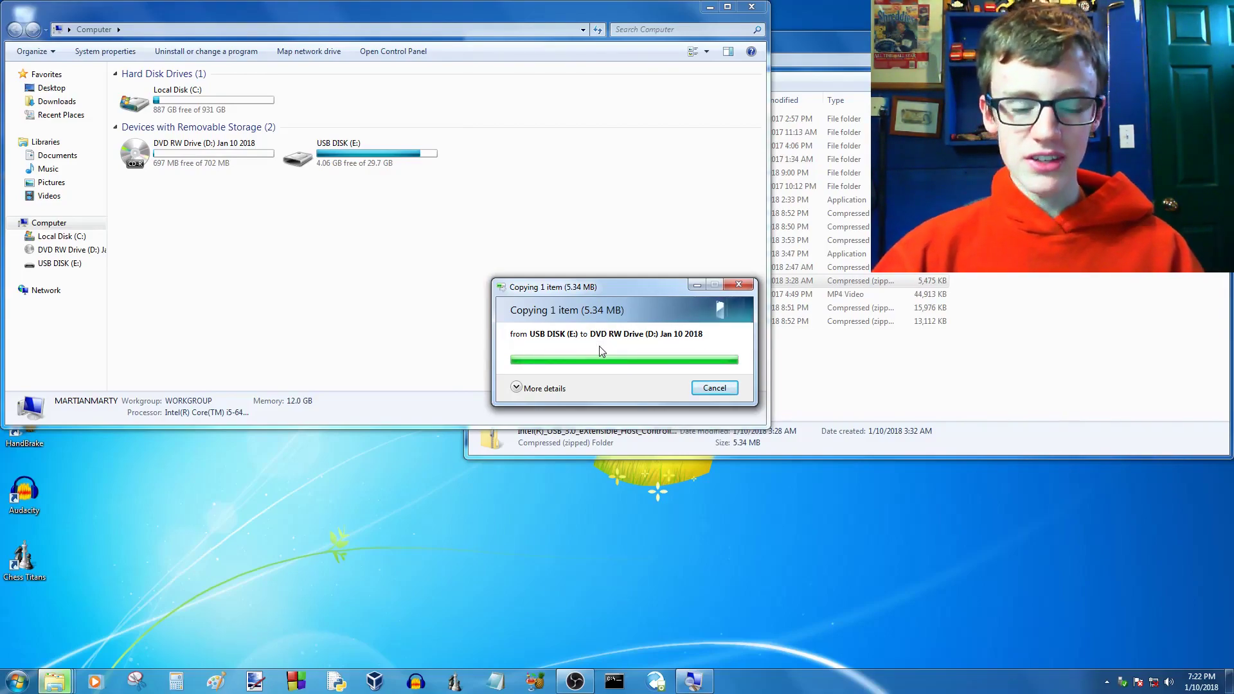
pyautogui.click(751, 6)
pyautogui.moveTo(765, 43); pyautogui.dragTo(565, 68)
# - Close the recording session on DVD RW Drive (D:) from its context menu in Computer
pyautogui.hotkey('alt', 'F4')
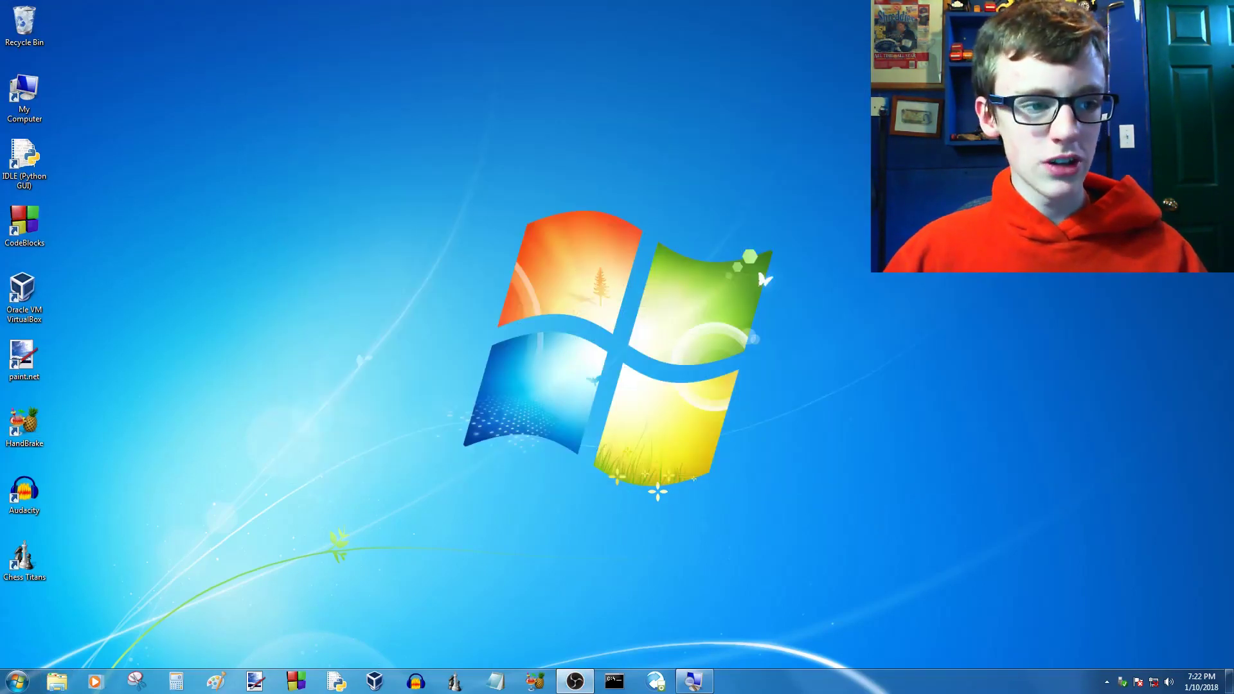
pyautogui.doubleClick(14, 103)
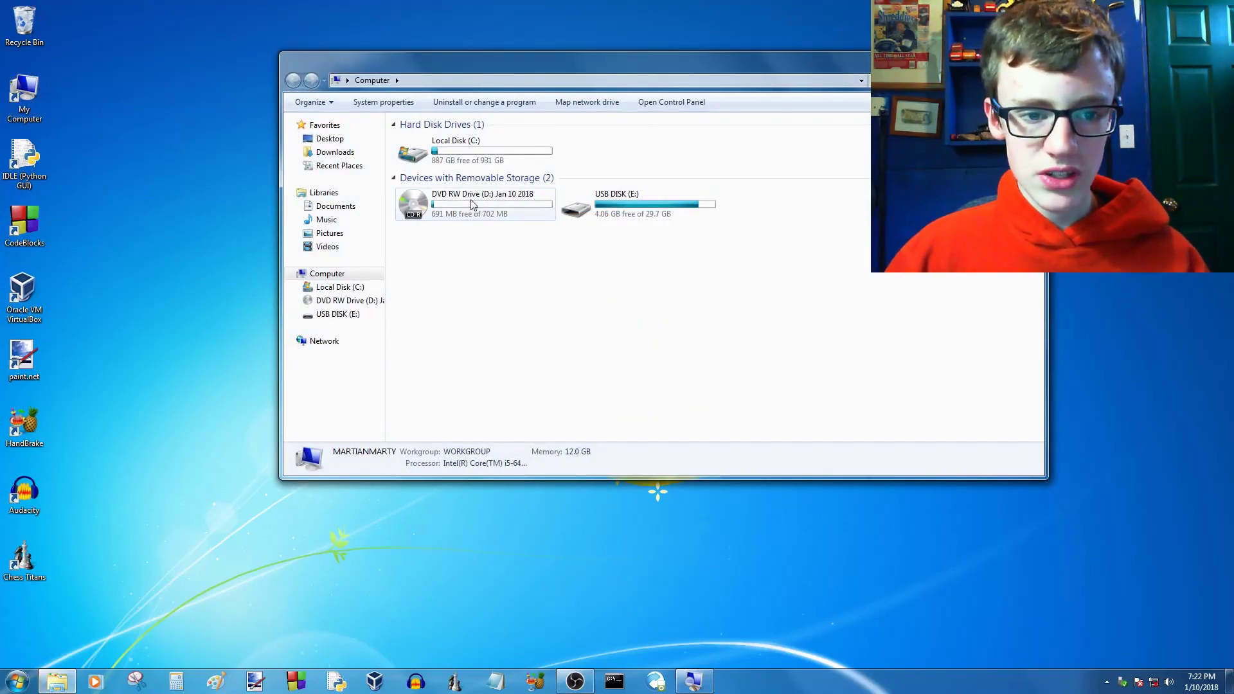
pyautogui.rightClick(464, 199)
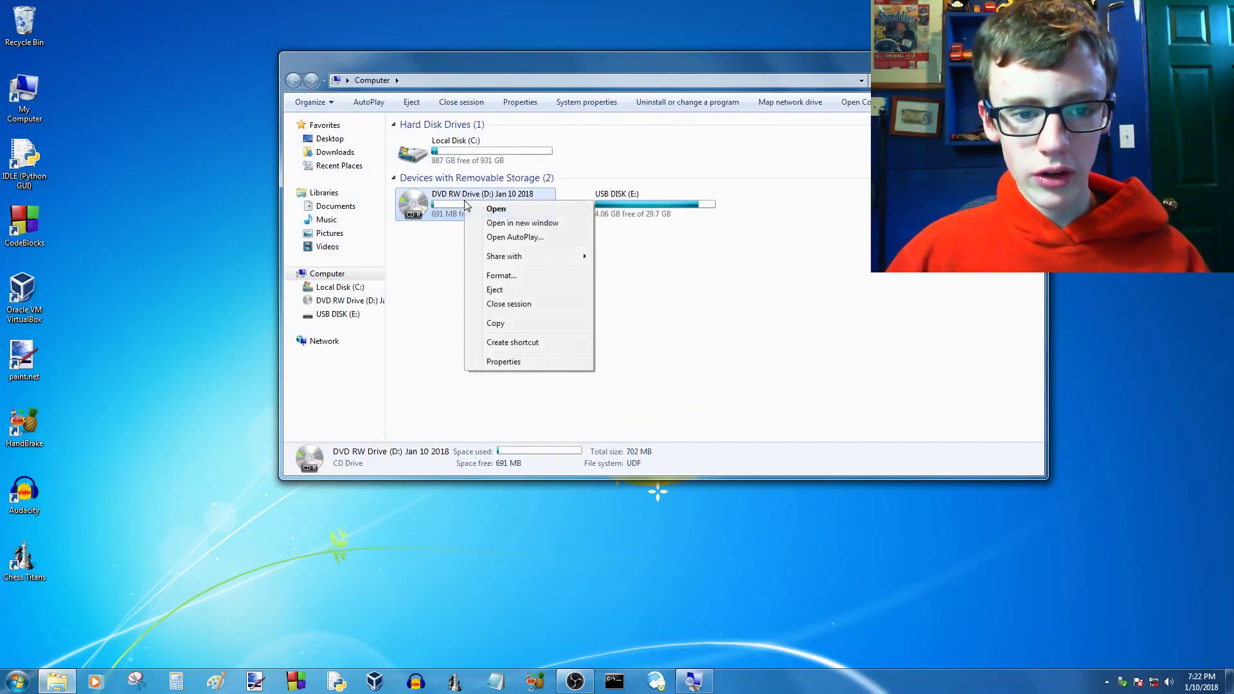
pyautogui.click(500, 302)
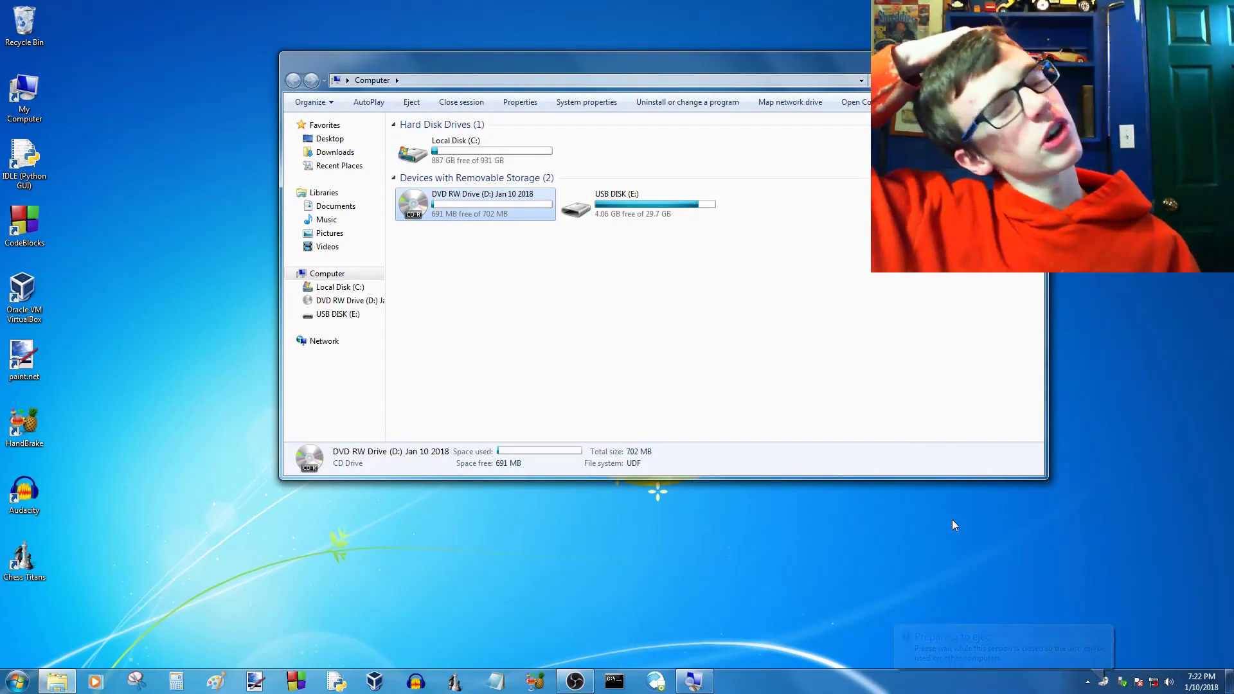
pyautogui.moveTo(596, 61); pyautogui.dragTo(616, 305)
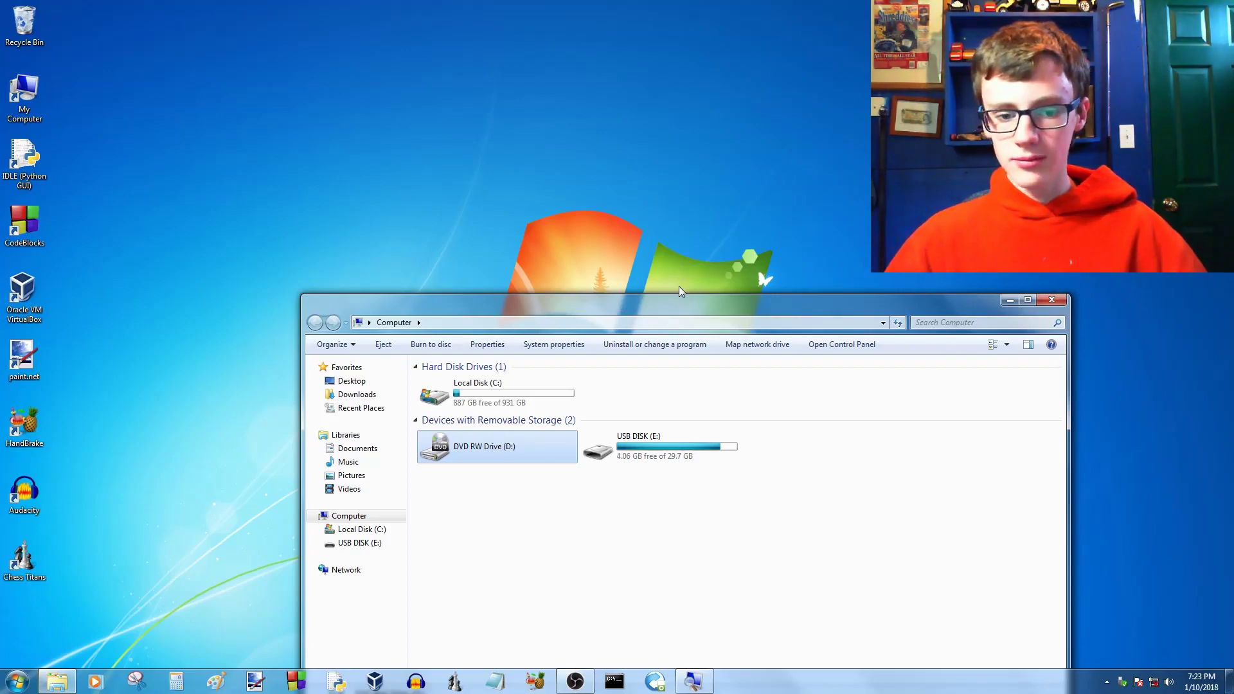
# - Reopen Computer and open DVD RW Drive (D:) to show the Intel USB 3.0 driver zip
pyautogui.hotkey('alt', 'F4')
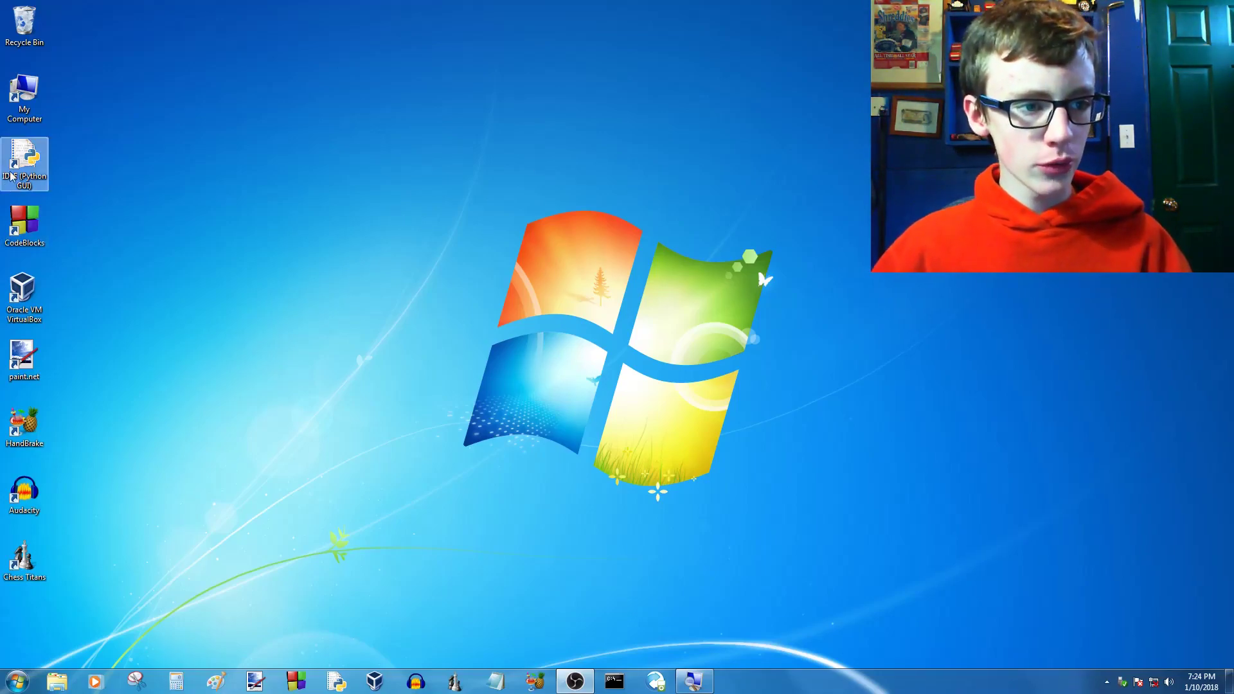
pyautogui.doubleClick(24, 93)
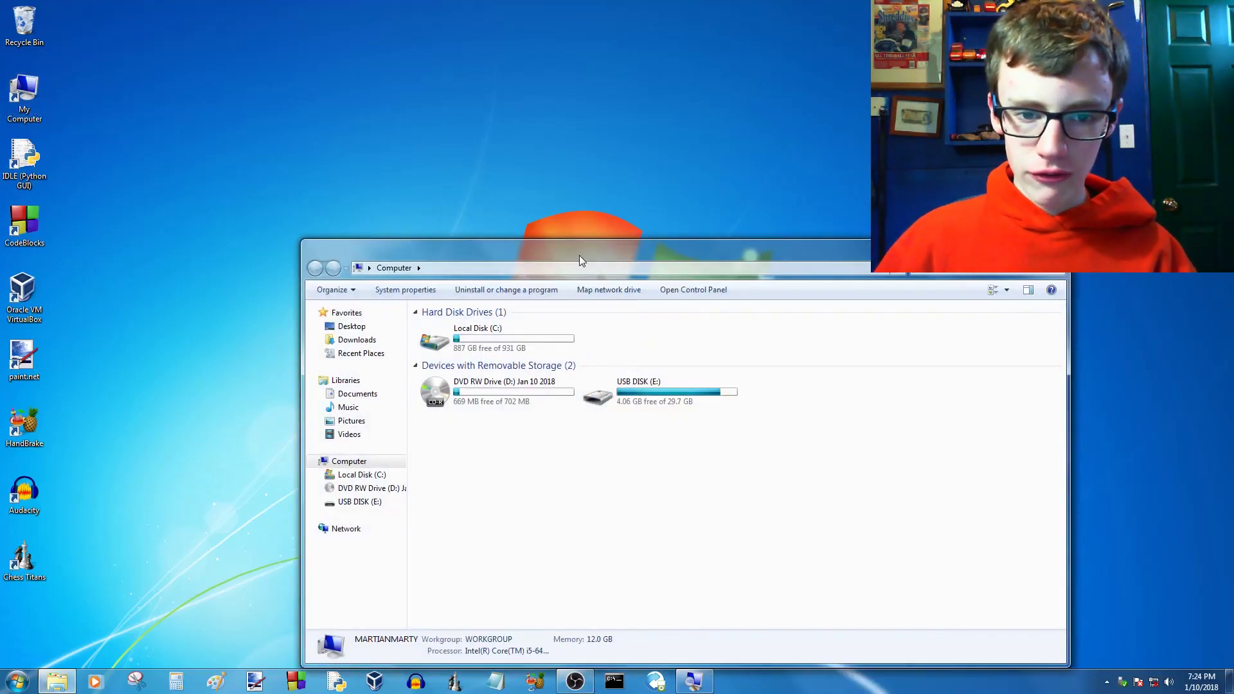
pyautogui.moveTo(580, 260); pyautogui.dragTo(546, 122)
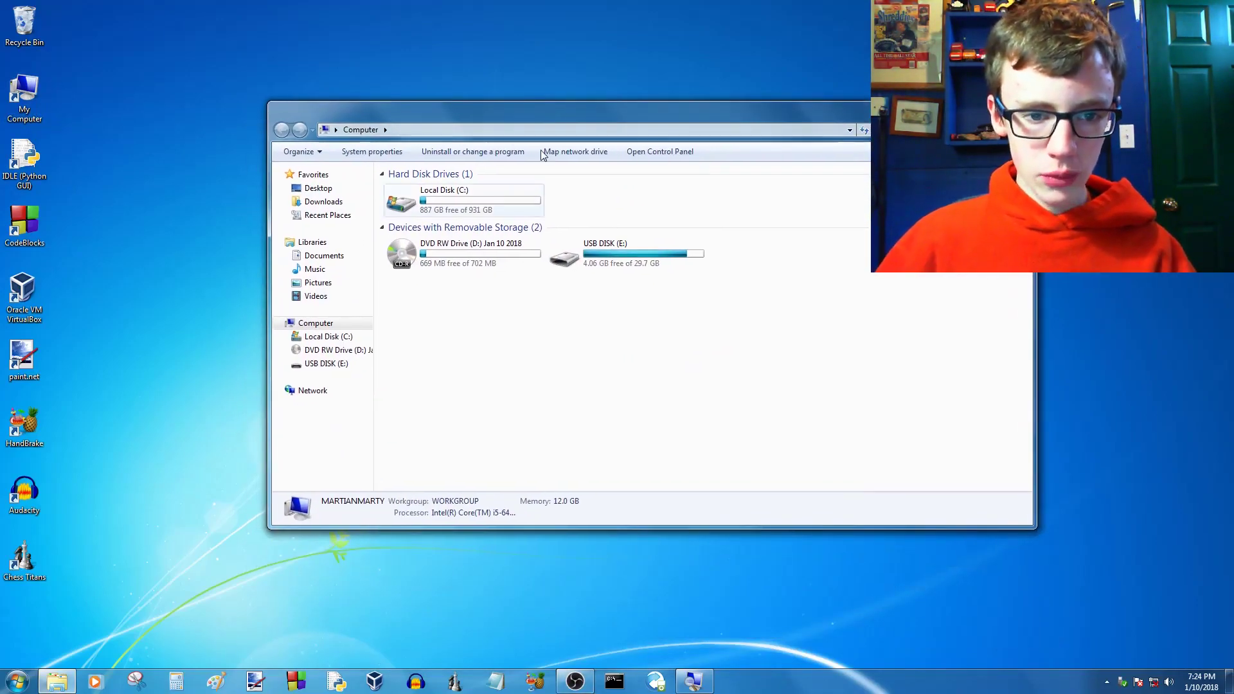
pyautogui.doubleClick(462, 257)
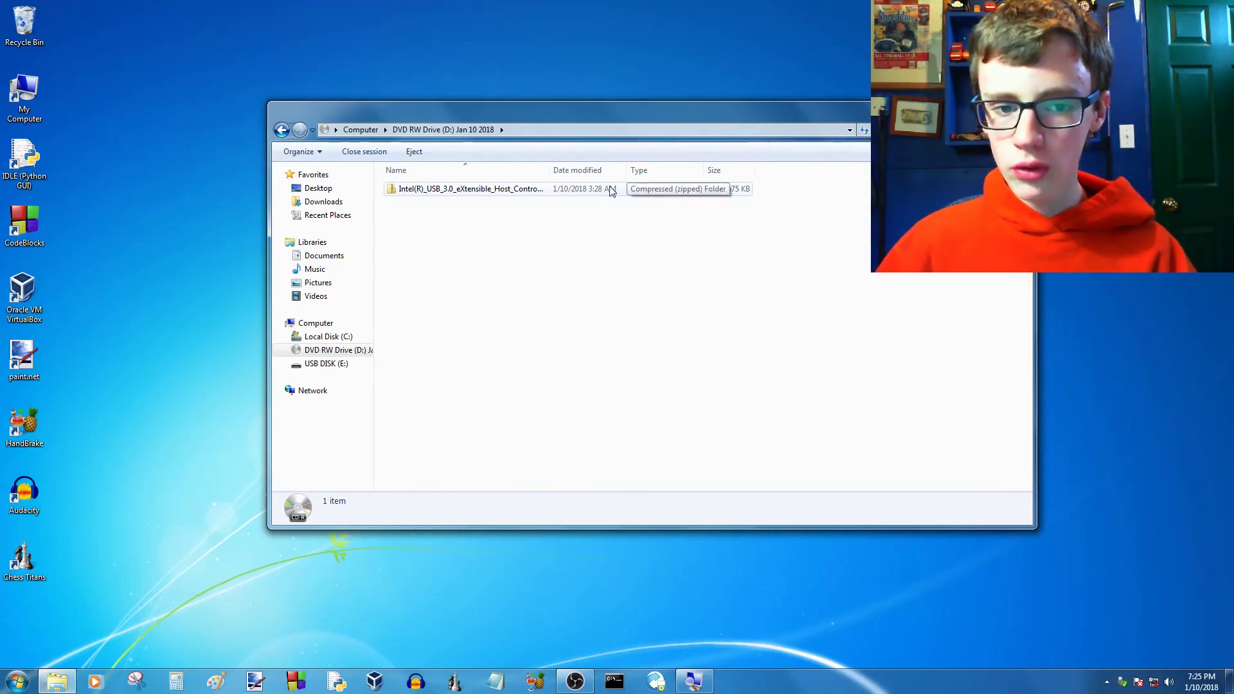
# - Extract all 183 items of the Intel USB 3.0 driver zip from the DVD to the Desktop
pyautogui.rightClick(470, 193)
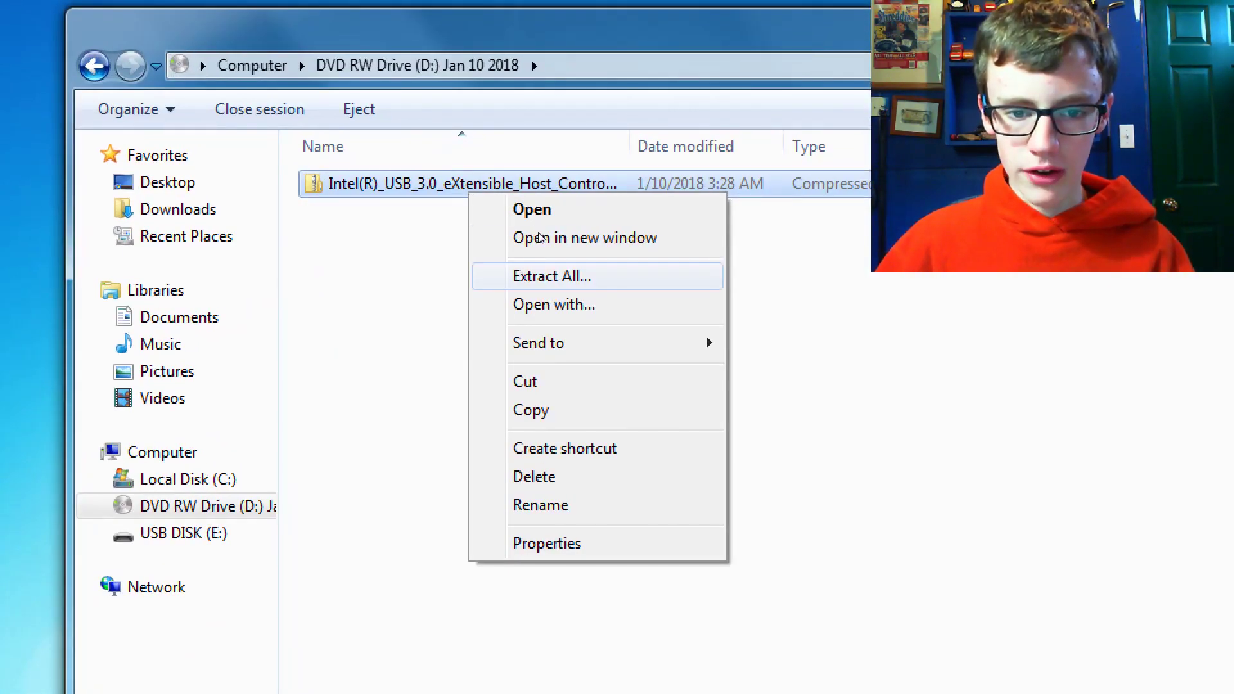
pyautogui.click(551, 277)
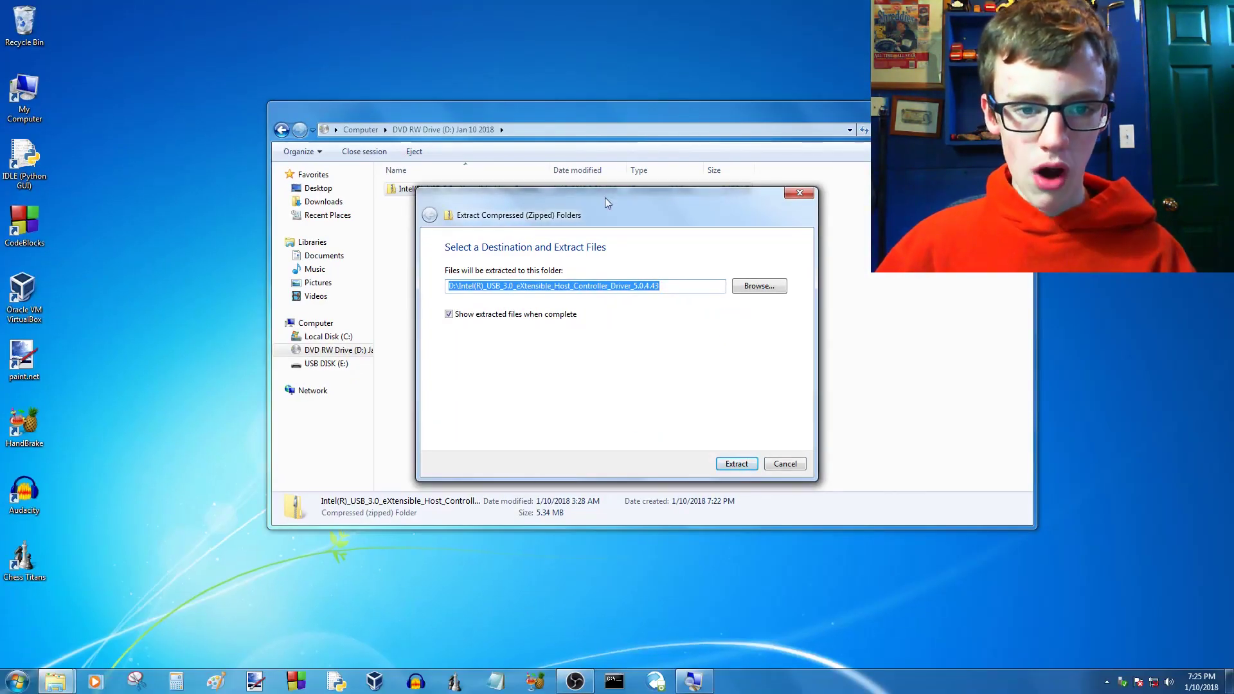
pyautogui.moveTo(604, 198); pyautogui.dragTo(511, 167)
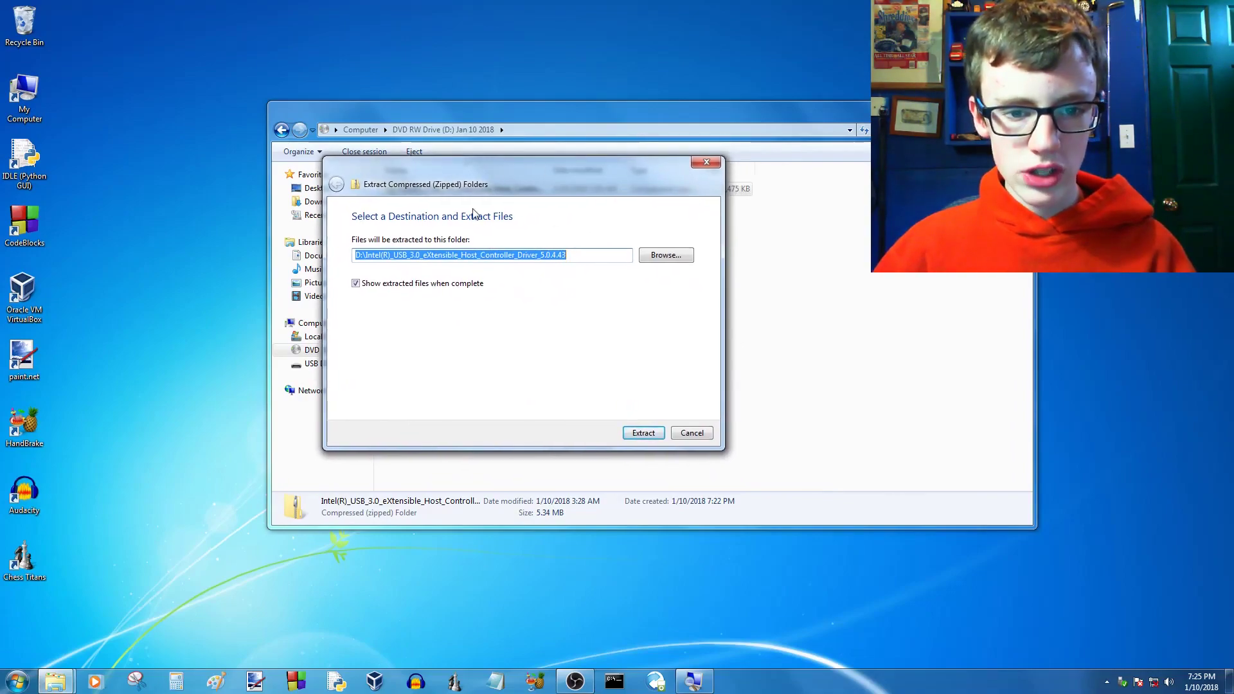
pyautogui.click(671, 259)
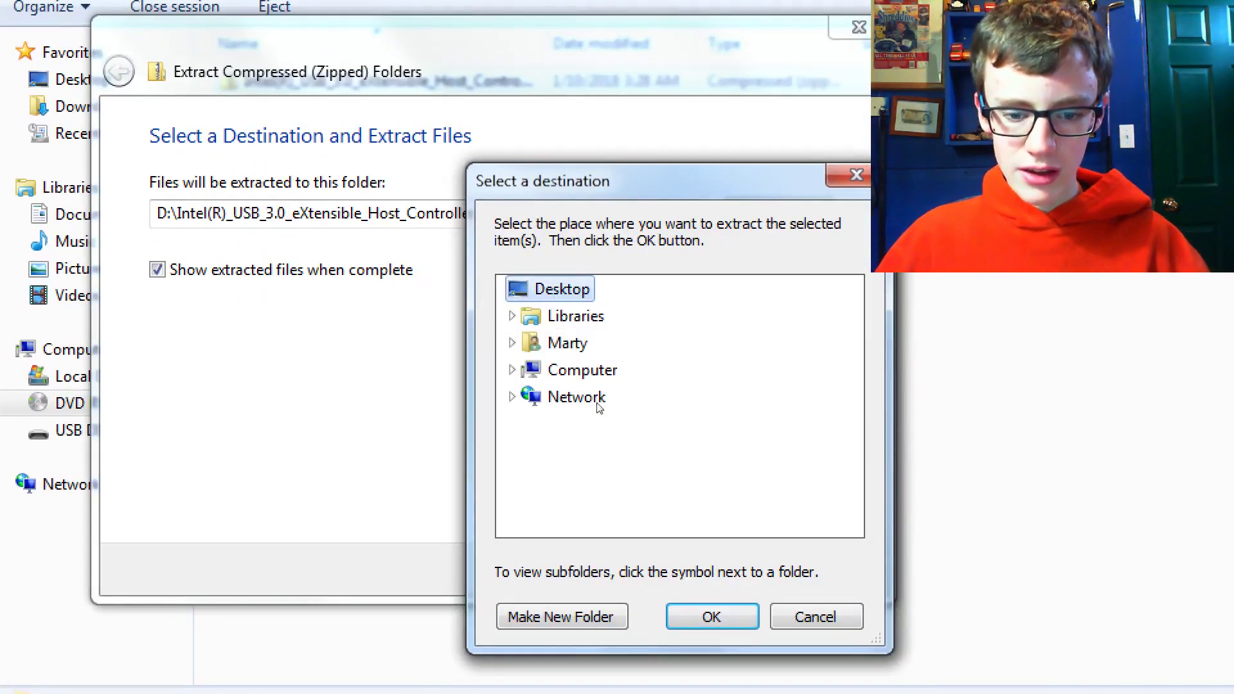
pyautogui.press('Return')
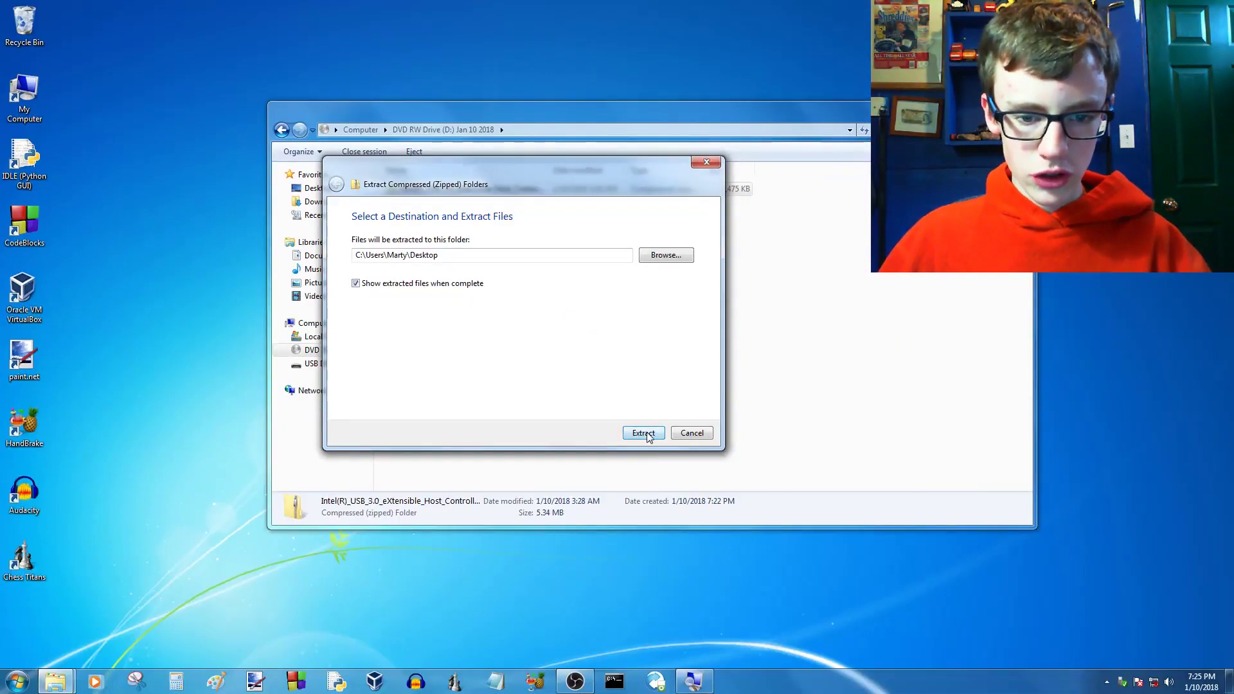
pyautogui.click(643, 433)
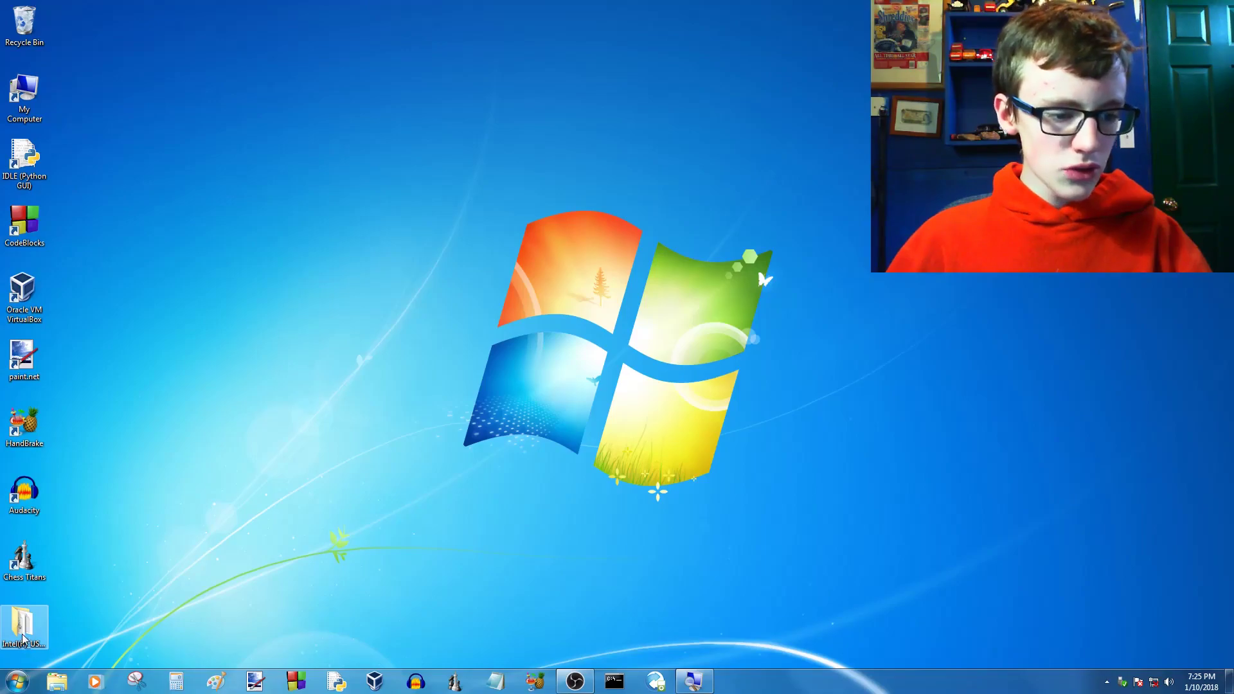
# - Open the extracted Intel USB 3.0 driver folder on the Desktop and launch its Setup installer
pyautogui.doubleClick(22, 638)
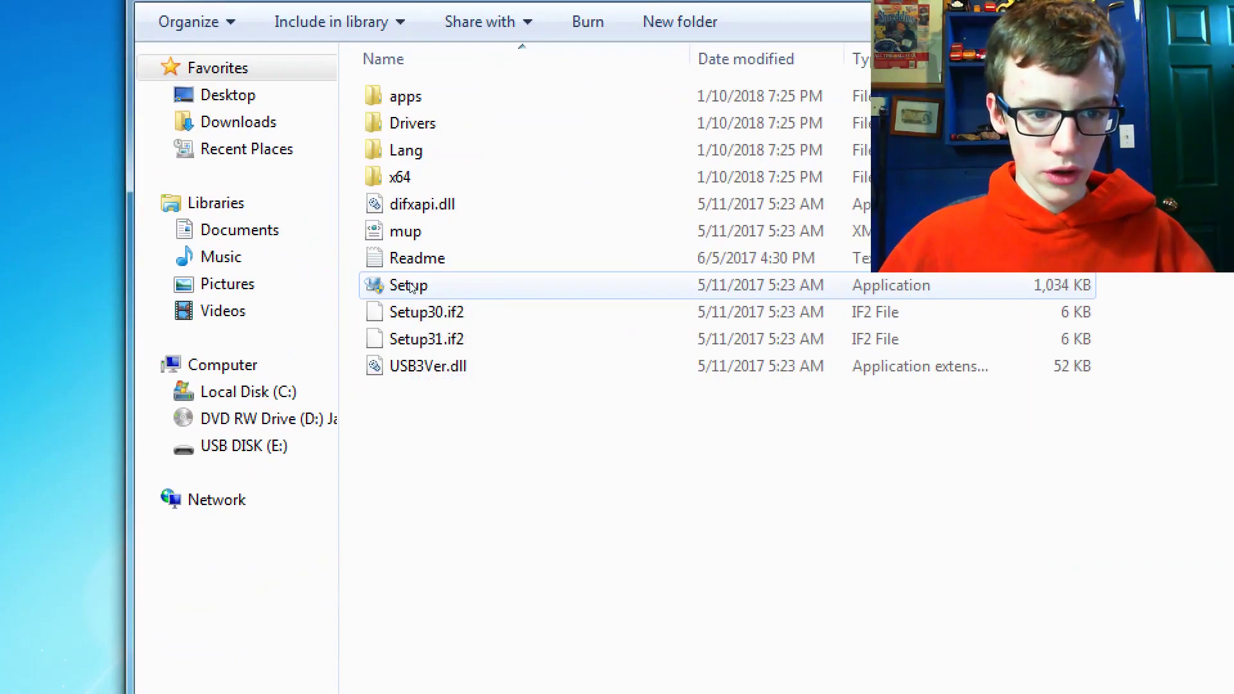
pyautogui.doubleClick(416, 285)
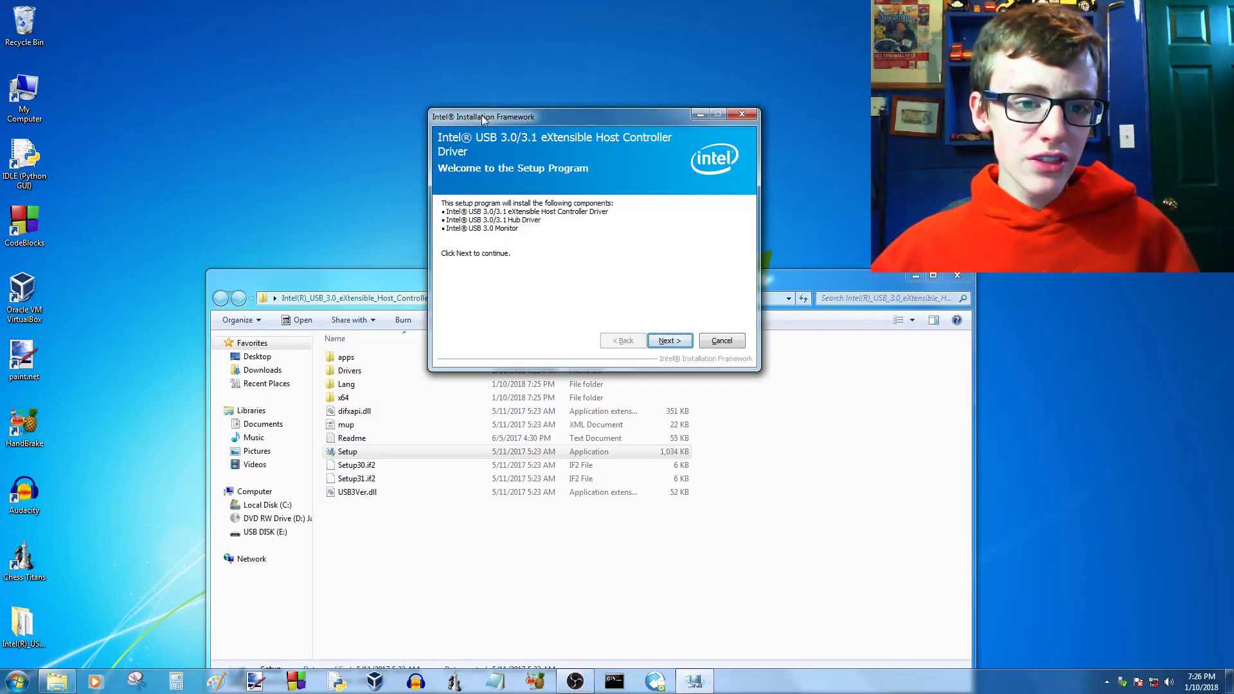
pyautogui.moveTo(481, 115); pyautogui.dragTo(497, 97)
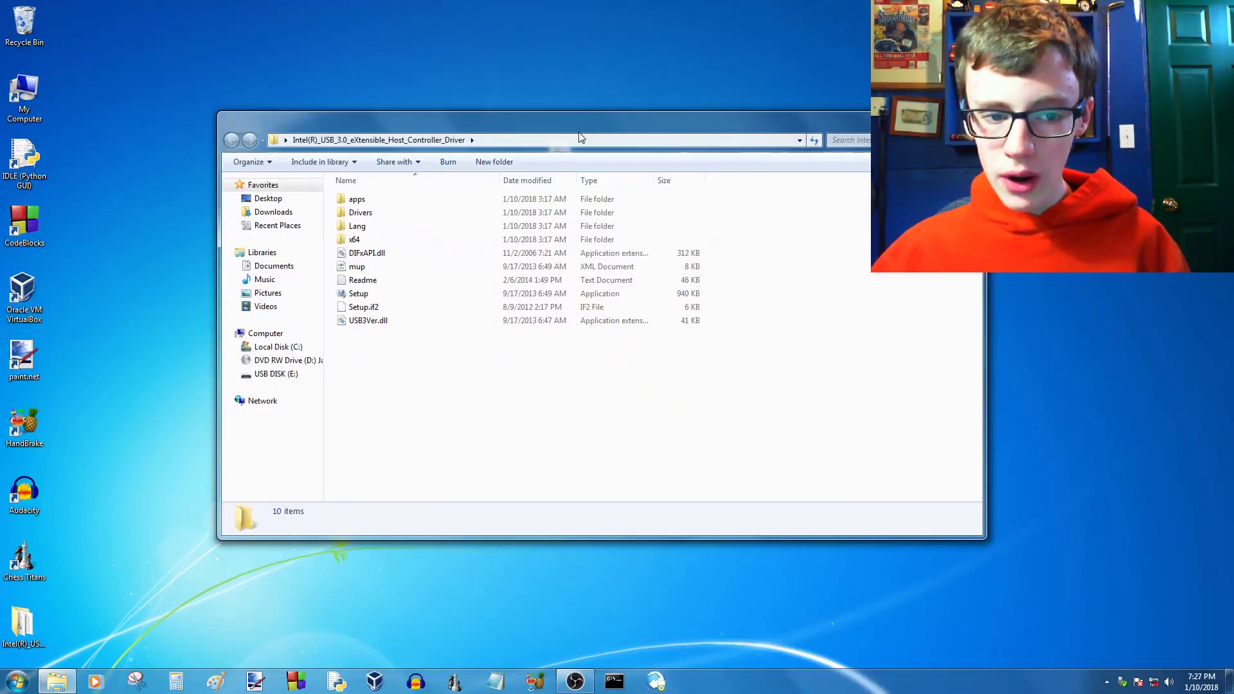
# - Run Setup, then dismiss its minimum-requirements error and close the driver folder
pyautogui.click(367, 294)
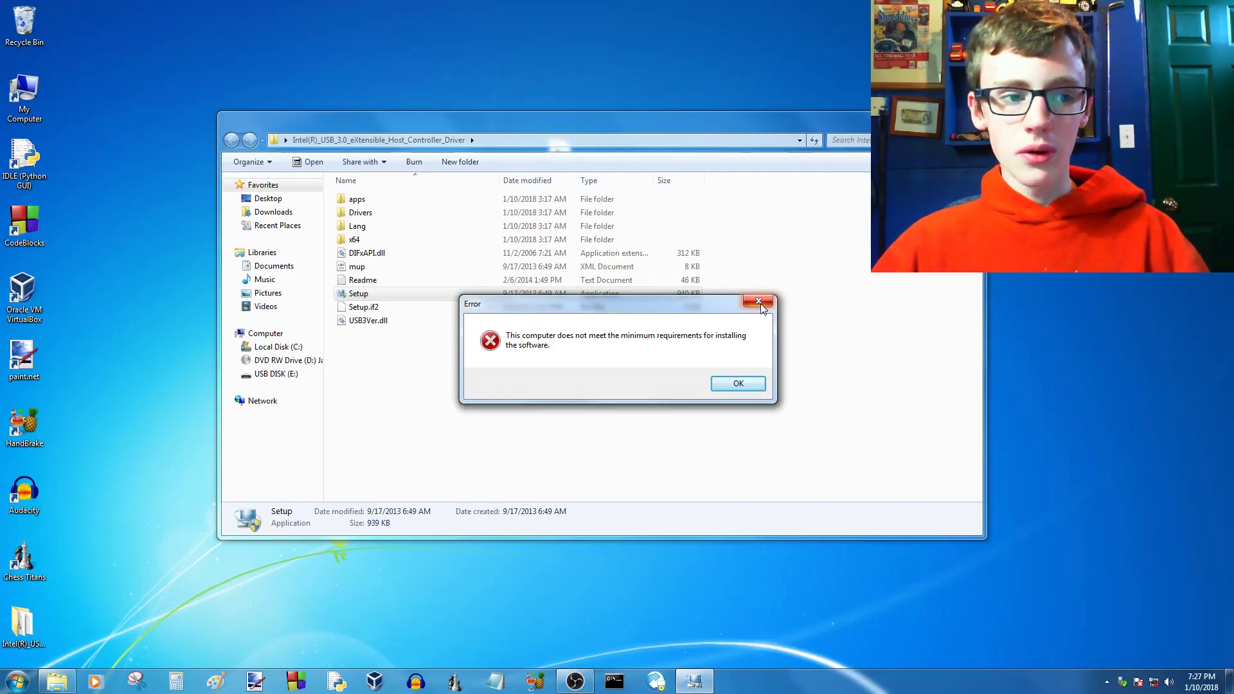
pyautogui.click(758, 301)
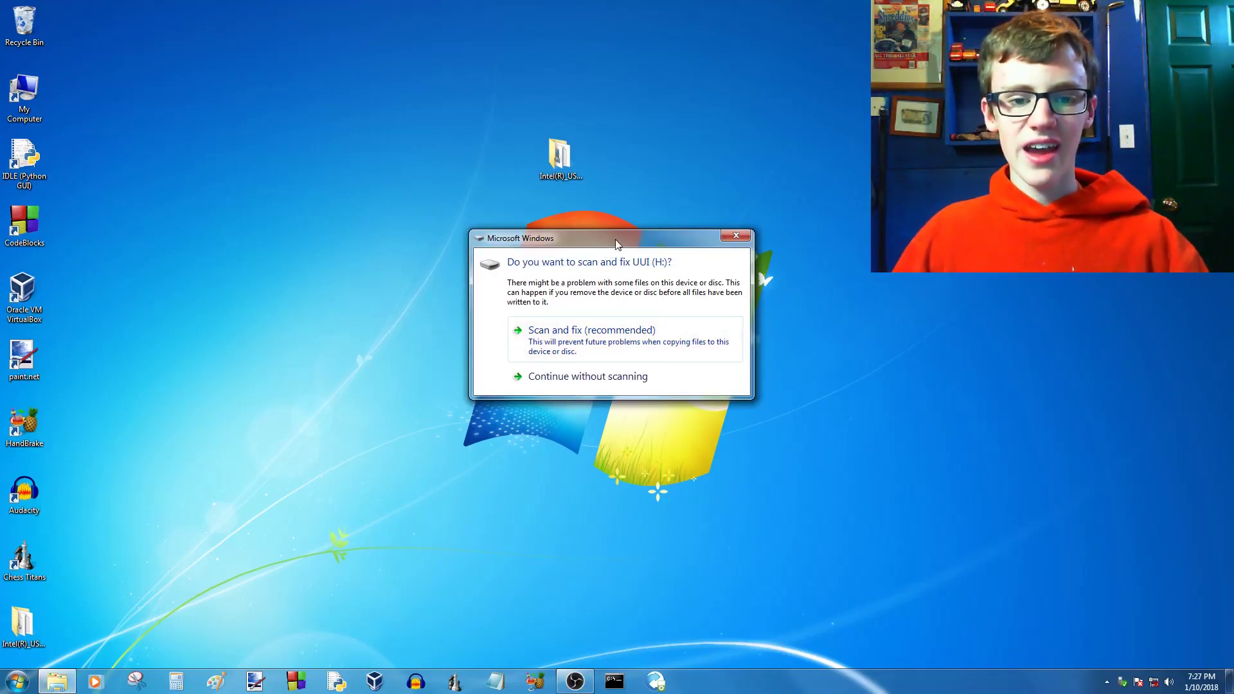
pyautogui.moveTo(615, 239)
pyautogui.mouseDown()
pyautogui.moveTo(608, 229)
pyautogui.moveTo(620, 230)
pyautogui.mouseUp()
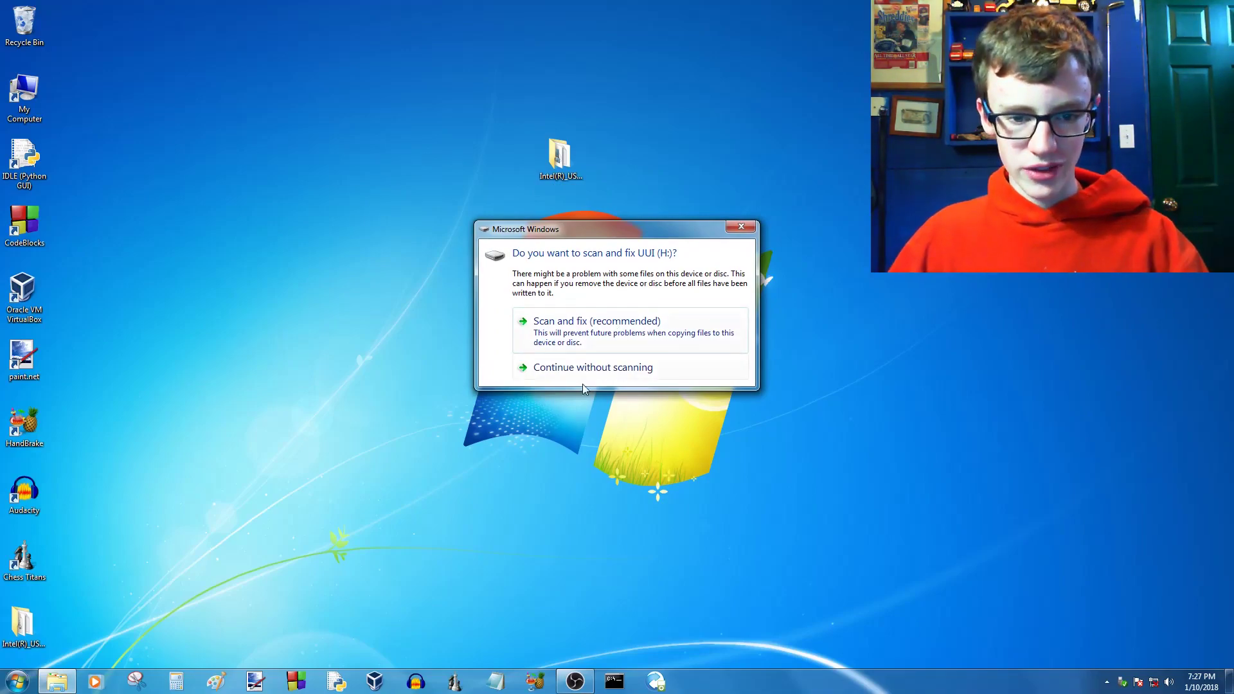
pyautogui.click(600, 372)
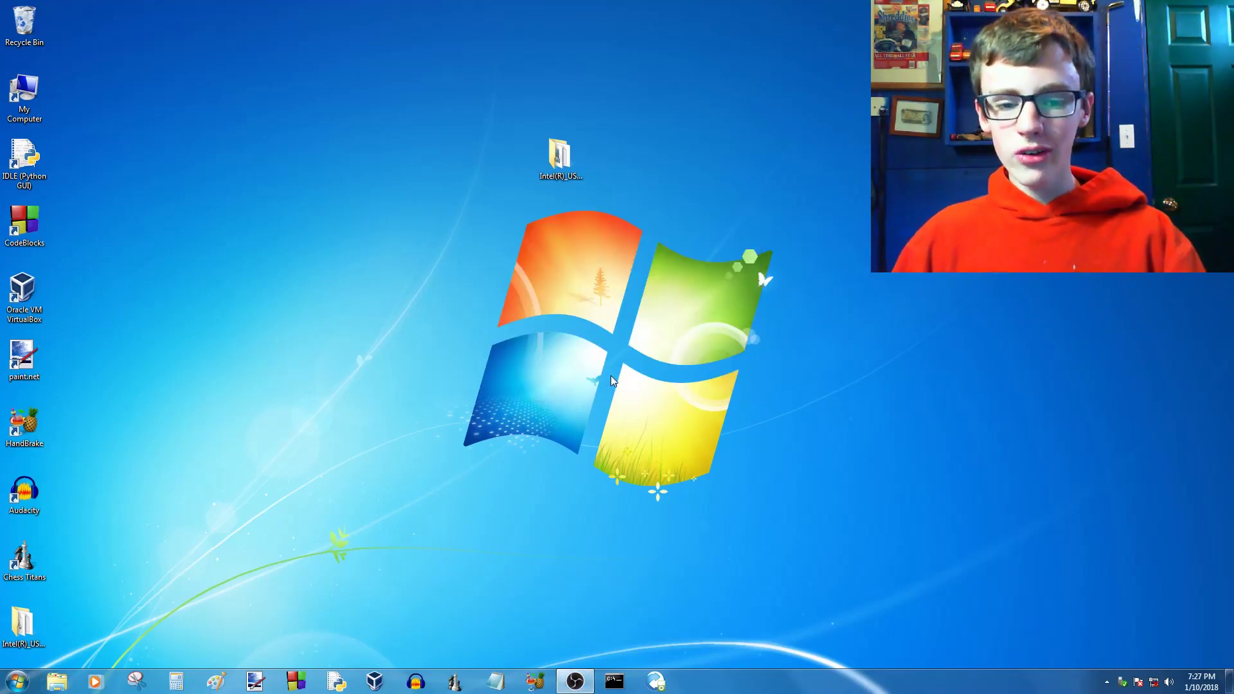